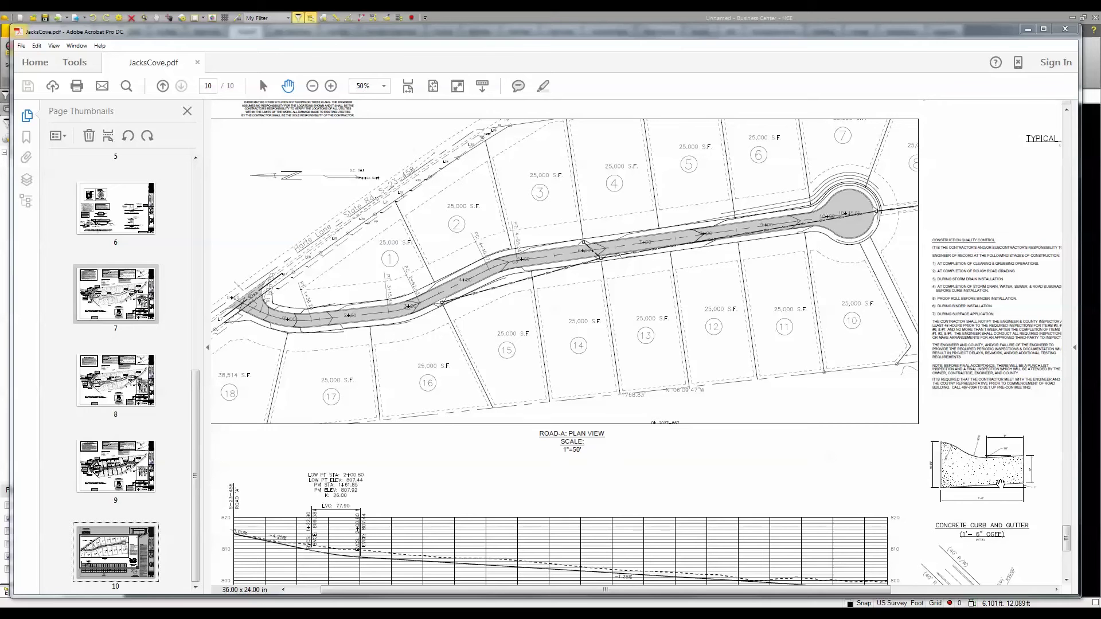
Step: Import JacksCove Plans ACAD2000.dwg from the 3D Data Prep folder, answering No to import errors
{"action": "left_click", "coordinate": [1027, 29]}
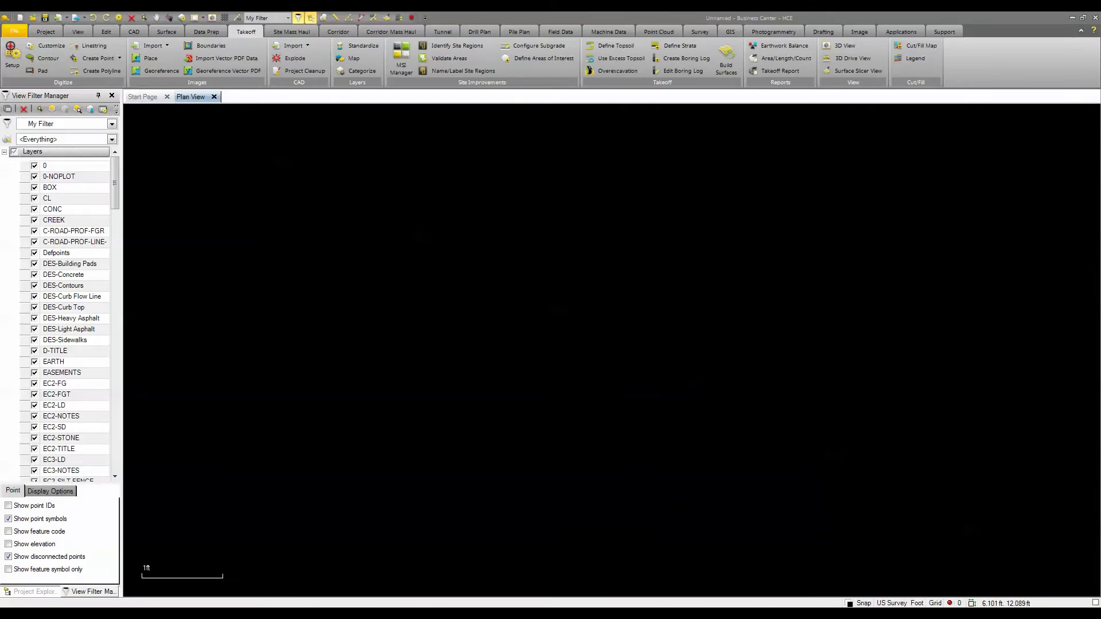
{"action": "mouse_move", "coordinate": [180, 613]}
{"action": "left_click", "coordinate": [180, 575]}
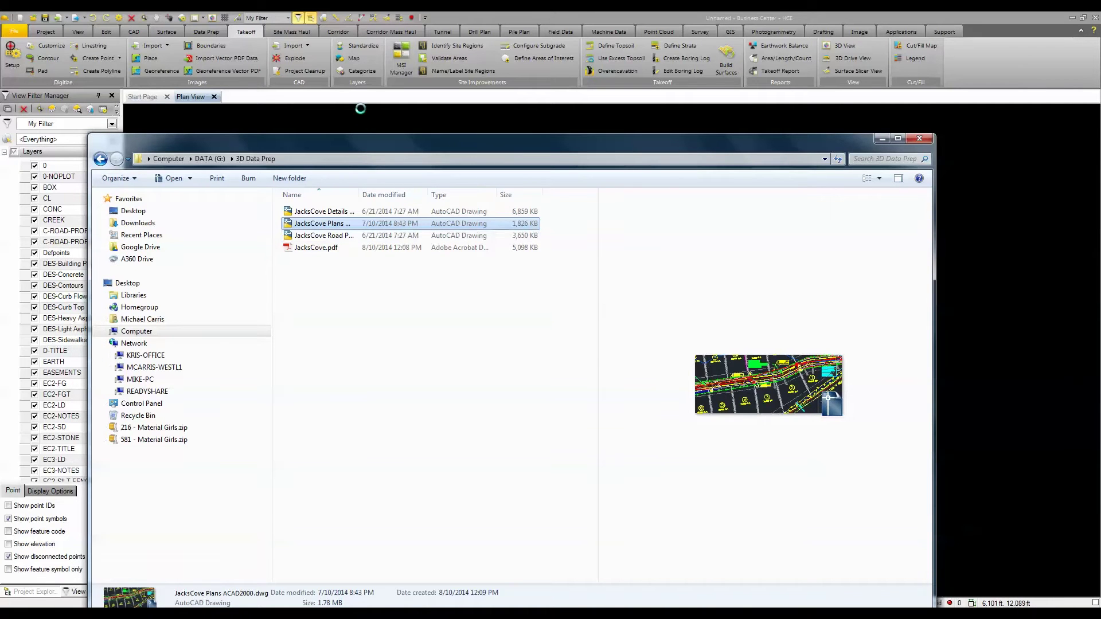
{"action": "left_click", "coordinate": [881, 139]}
{"action": "left_click", "coordinate": [603, 329]}
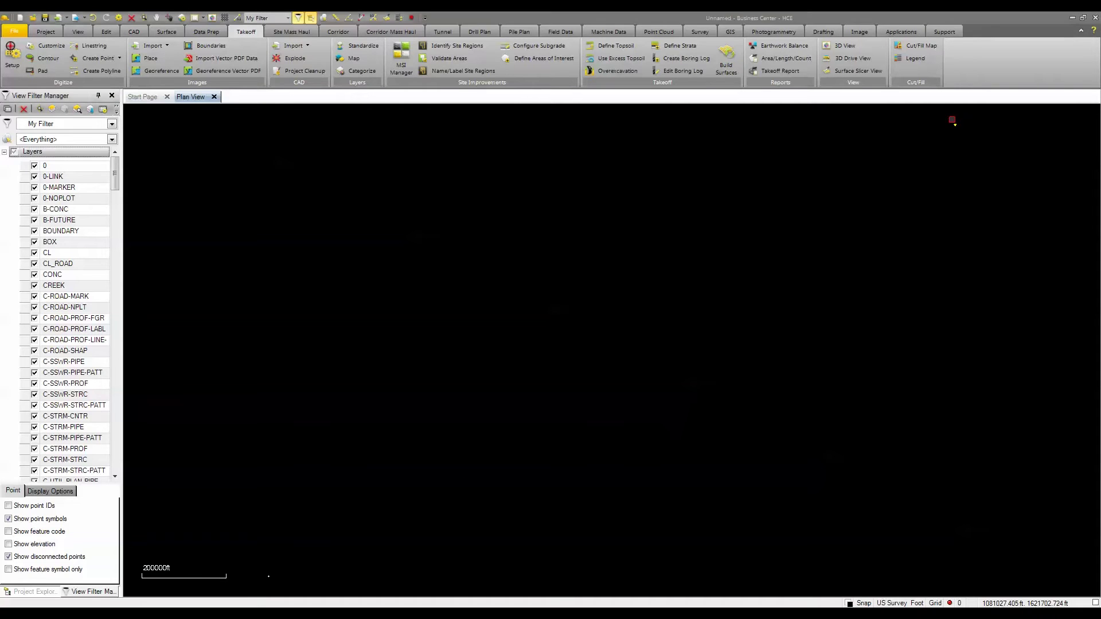
Step: Delete the stray distant point and zoom to fit the whole site plan
{"action": "scroll", "coordinate": [956, 126], "scroll_direction": "up", "scroll_amount": 2}
{"action": "scroll", "coordinate": [945, 128], "scroll_direction": "down", "scroll_amount": 2}
{"action": "scroll", "coordinate": [423, 474], "scroll_direction": "down", "scroll_amount": 2}
{"action": "right_click", "coordinate": [373, 360]}
{"action": "left_click", "coordinate": [389, 397]}
{"action": "middle_click", "coordinate": [745, 273]}
{"action": "middle_click", "coordinate": [746, 273]}
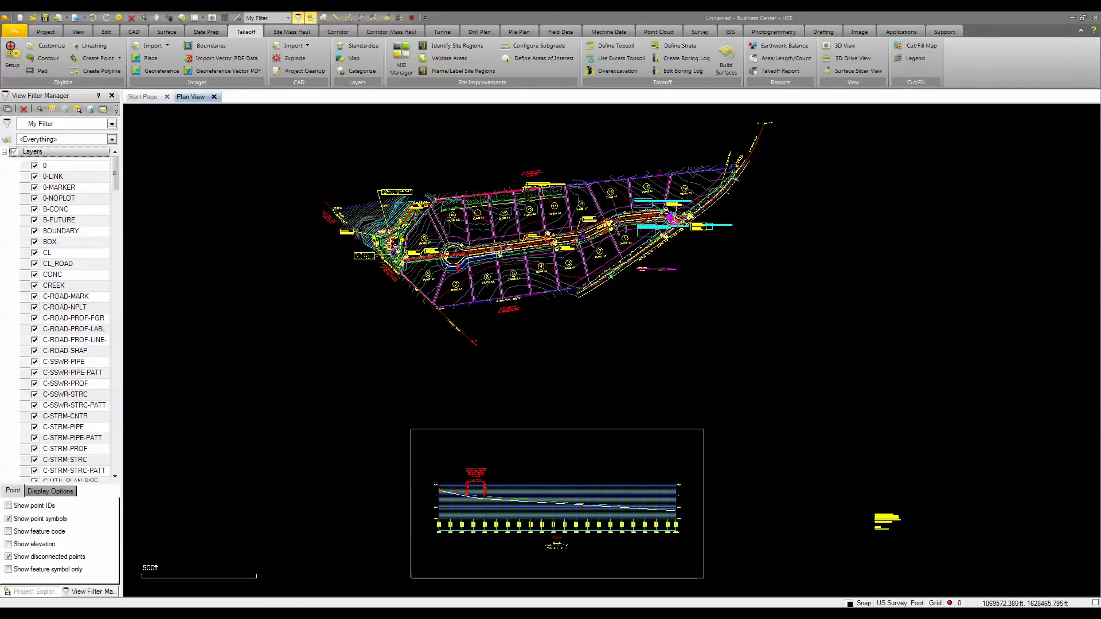
Step: Zoom into the cul-de-sac and select its curb line to inspect it
{"action": "scroll", "coordinate": [475, 268], "scroll_direction": "up", "scroll_amount": 5}
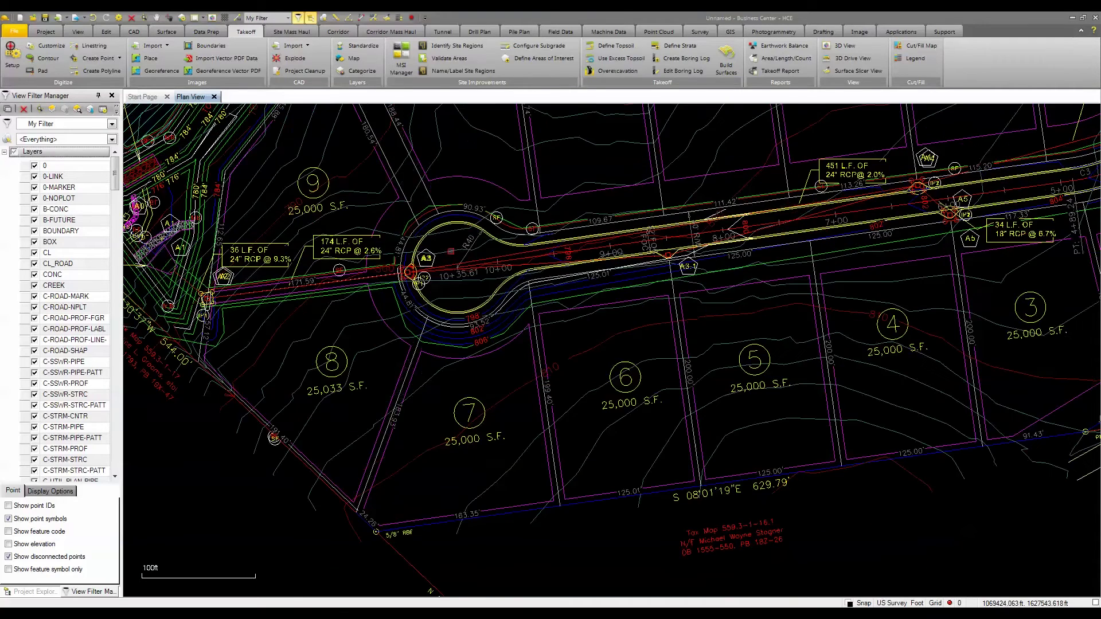
{"action": "scroll", "coordinate": [488, 196], "scroll_direction": "up", "scroll_amount": 3}
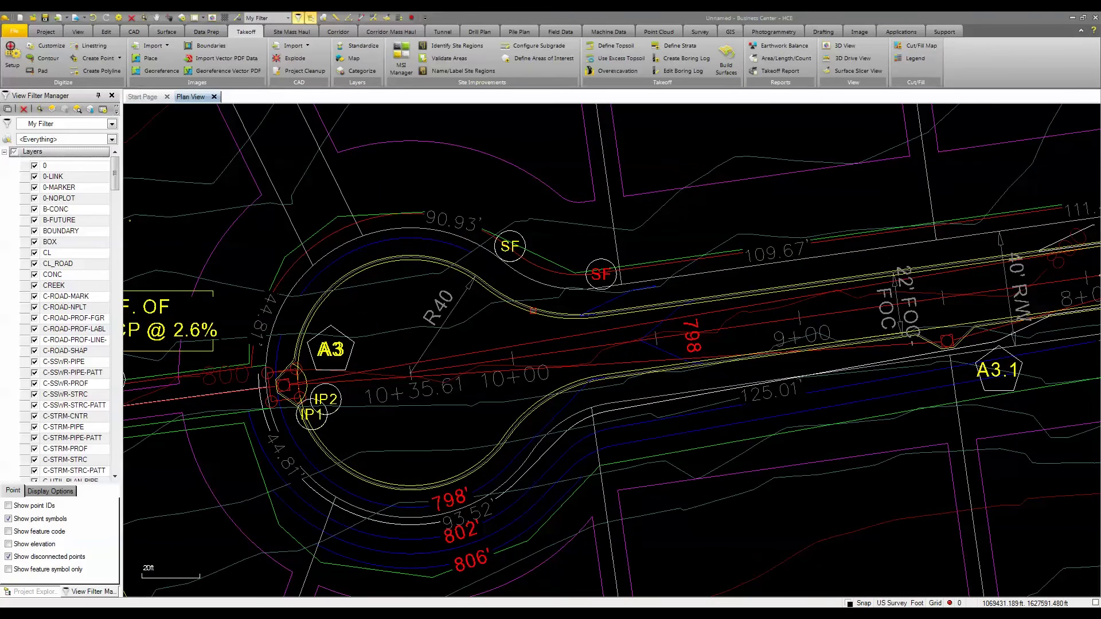
{"action": "scroll", "coordinate": [526, 322], "scroll_direction": "up", "scroll_amount": 2}
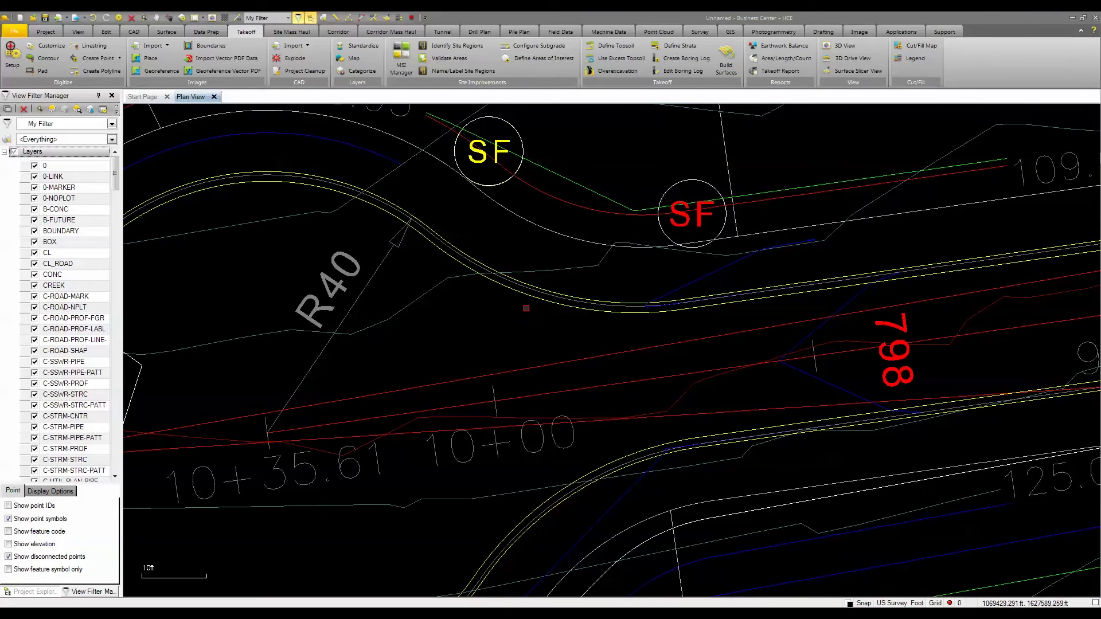
{"action": "left_click", "coordinate": [539, 299]}
{"action": "scroll", "coordinate": [468, 349], "scroll_direction": "down", "scroll_amount": 2}
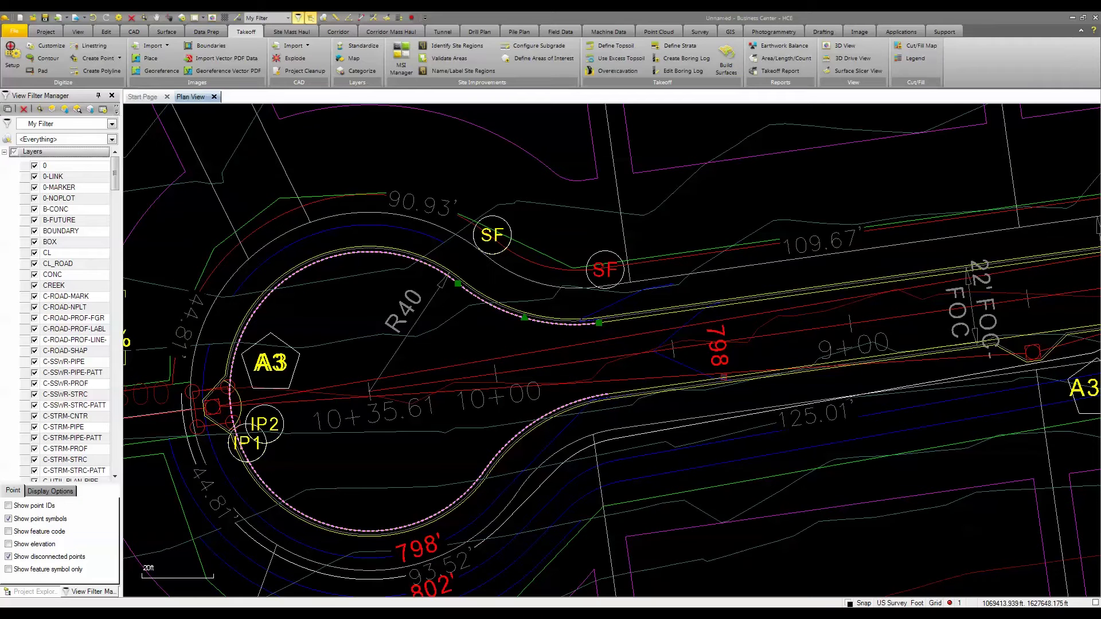
Step: Run Project Cleanup on the entire project, joining 406 lines and removing 64 unused layers
{"action": "key", "text": "Escape"}
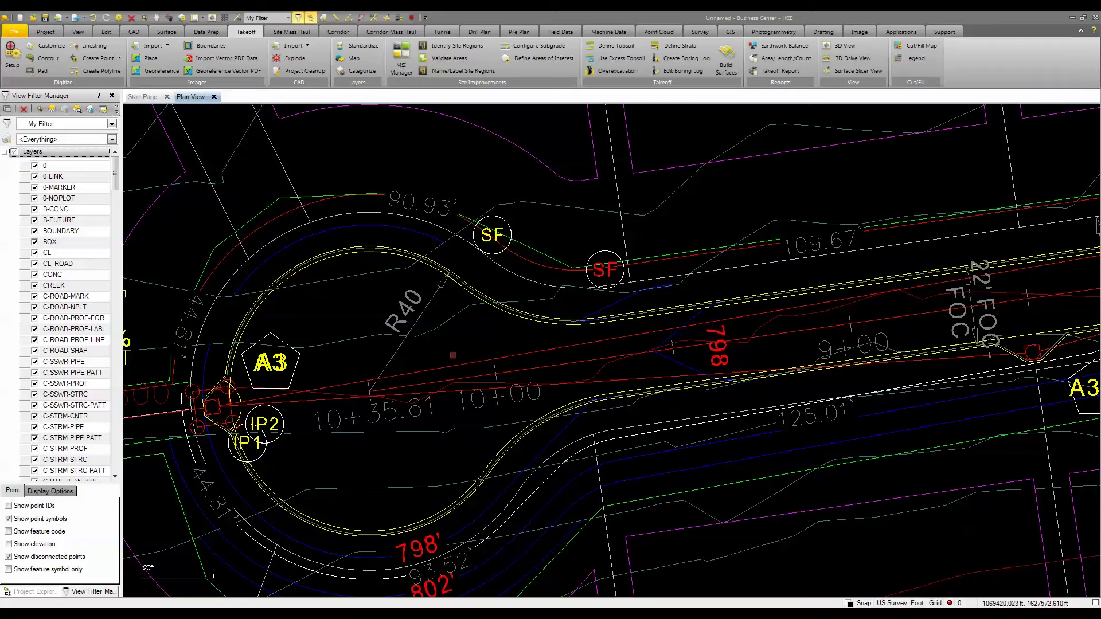
{"action": "left_click", "coordinate": [287, 72]}
{"action": "left_click", "coordinate": [503, 478]}
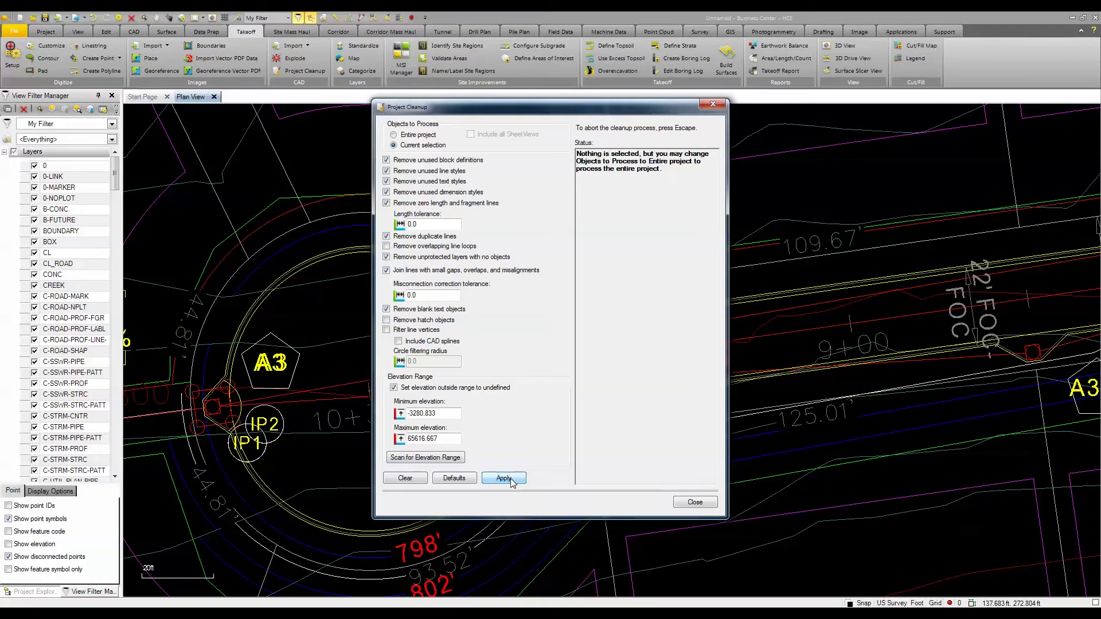
{"action": "left_click", "coordinate": [415, 135]}
{"action": "left_click", "coordinate": [506, 479]}
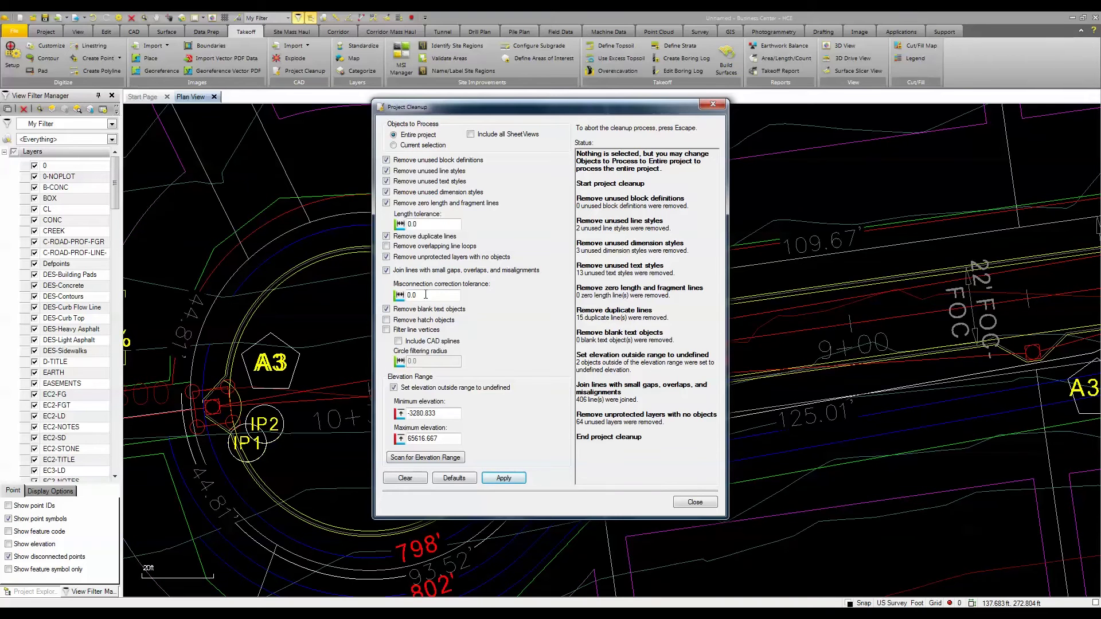
{"action": "left_click", "coordinate": [694, 507]}
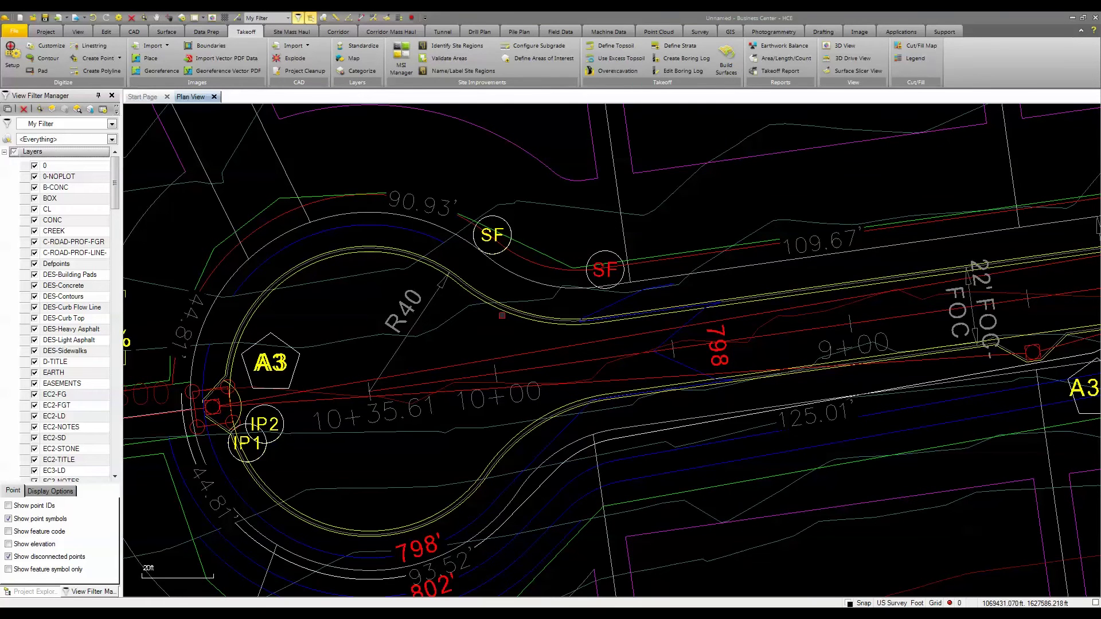
Step: Standardize the six B-CONC curb objects onto the DES-Curb Flow Line layer
{"action": "left_click", "coordinate": [503, 315]}
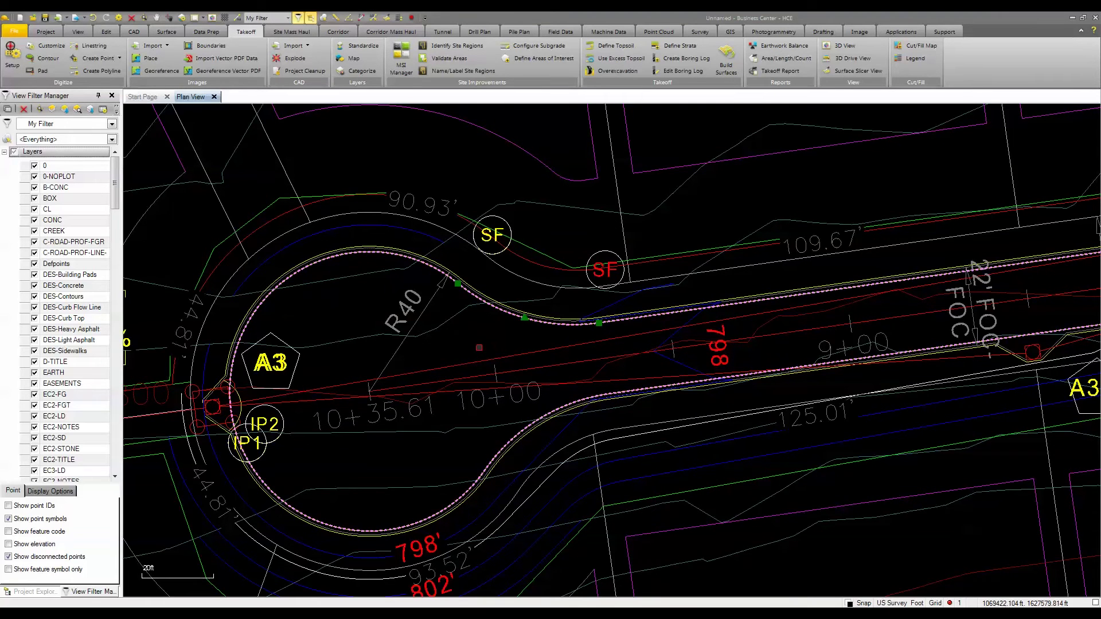
{"action": "key", "text": "Escape"}
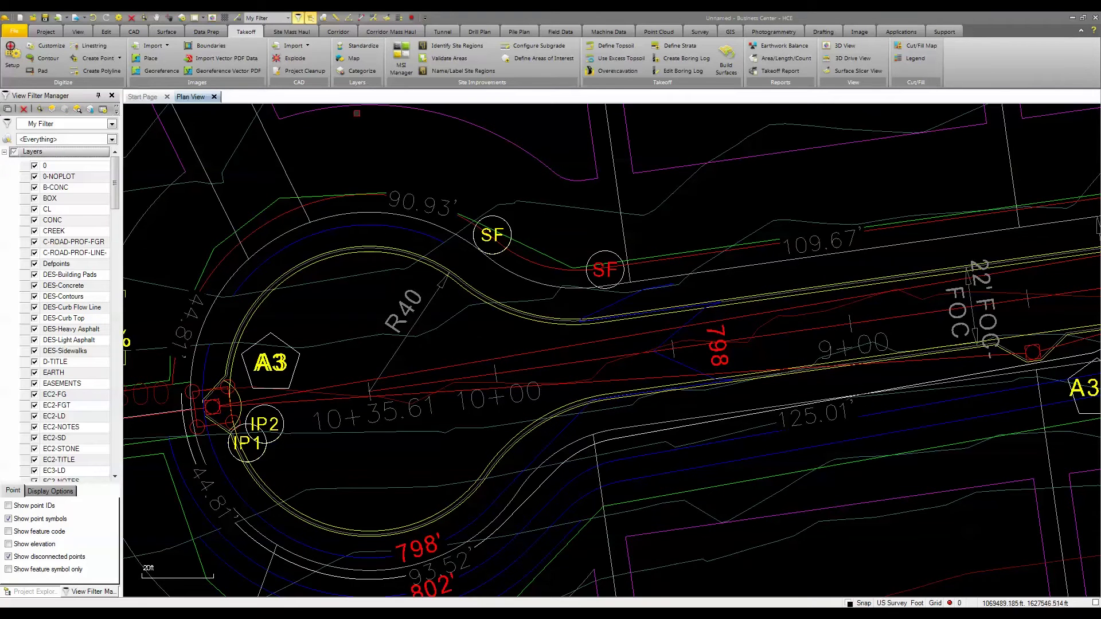
{"action": "left_click", "coordinate": [356, 45]}
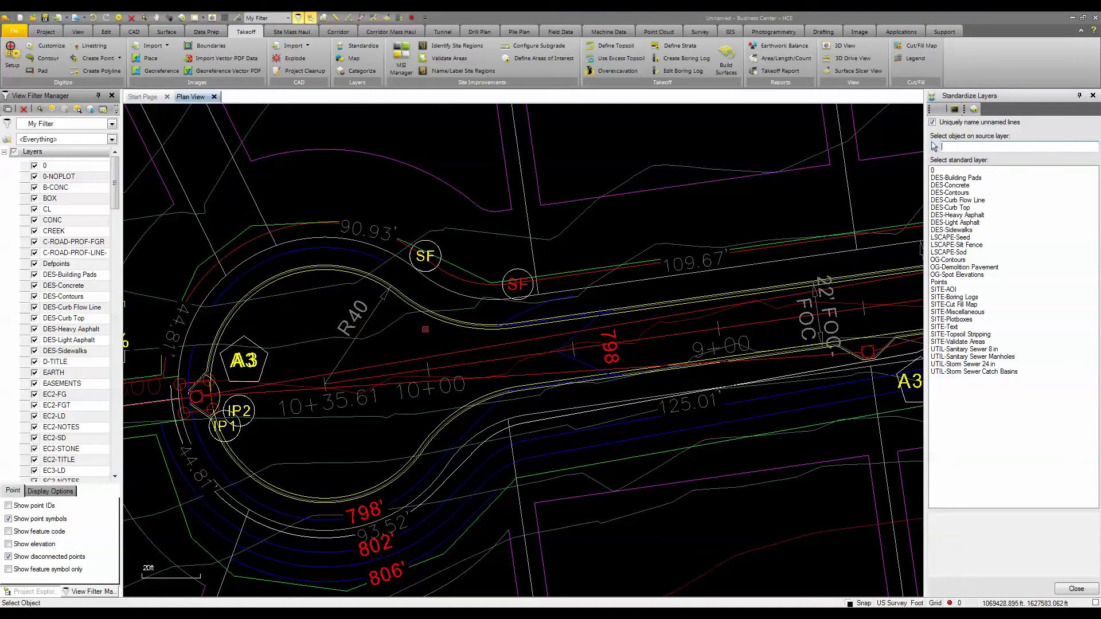
{"action": "left_click", "coordinate": [436, 323]}
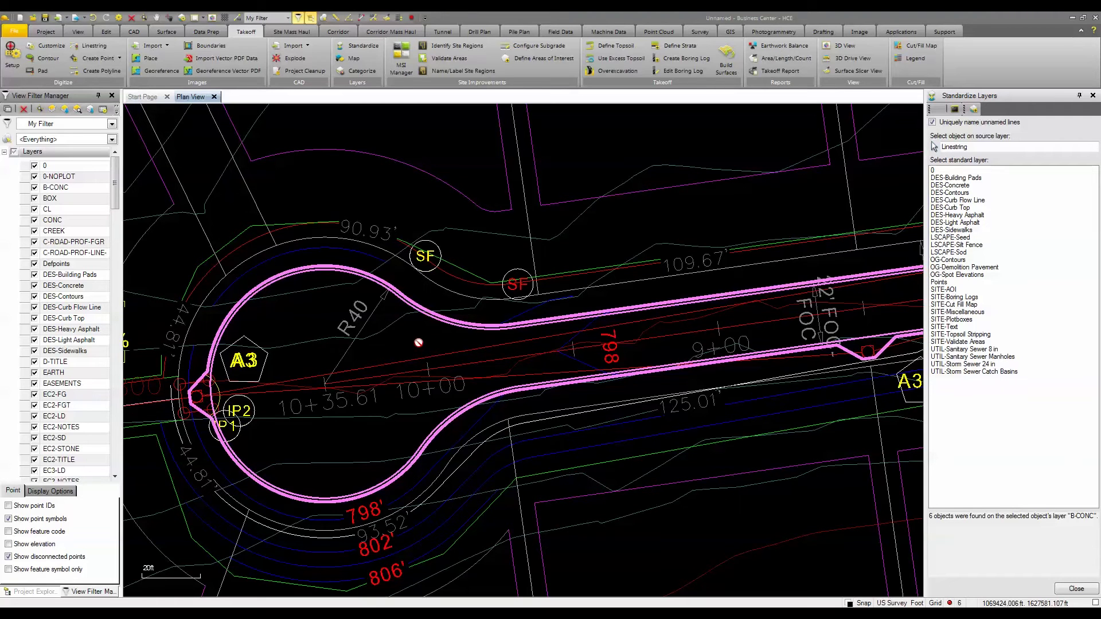
{"action": "left_click", "coordinate": [971, 203]}
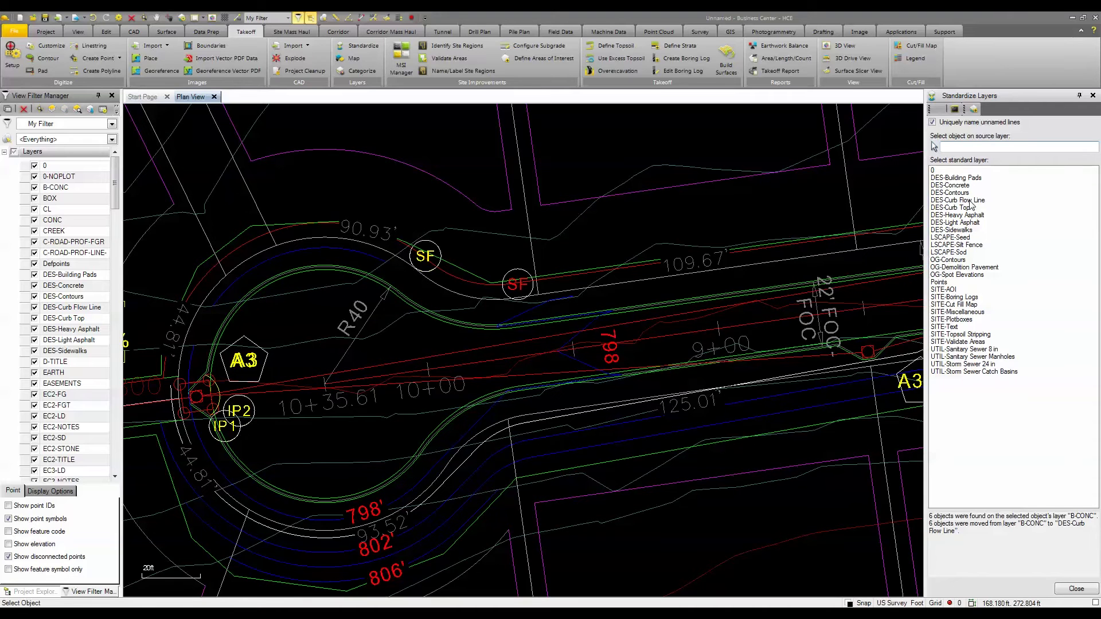
{"action": "left_click", "coordinate": [1076, 588]}
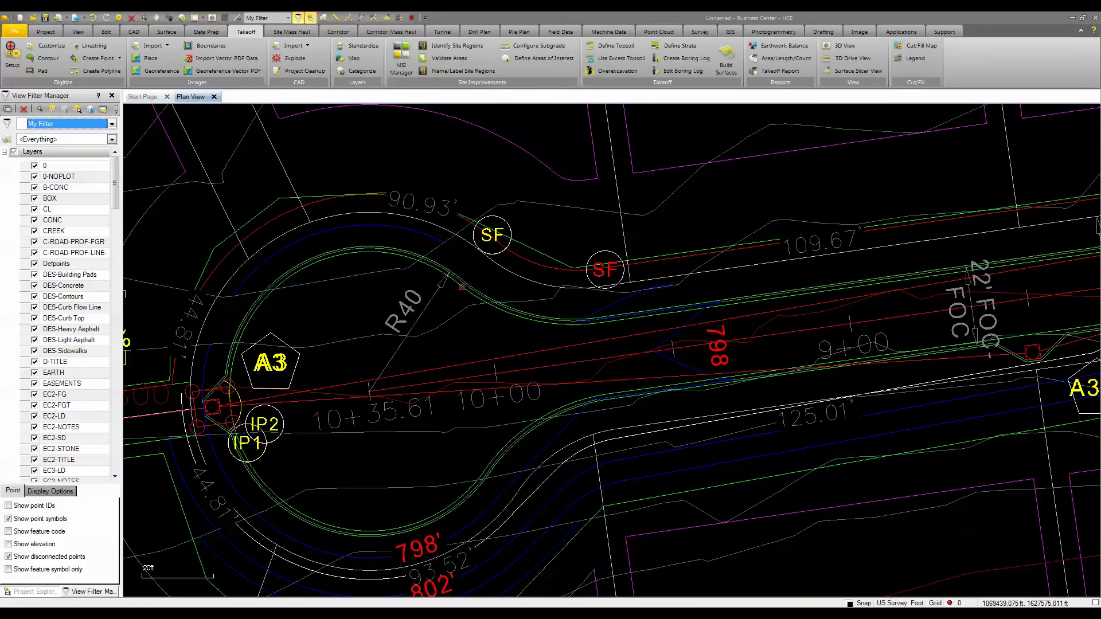
{"action": "left_click", "coordinate": [462, 298]}
{"action": "left_click", "coordinate": [494, 295]}
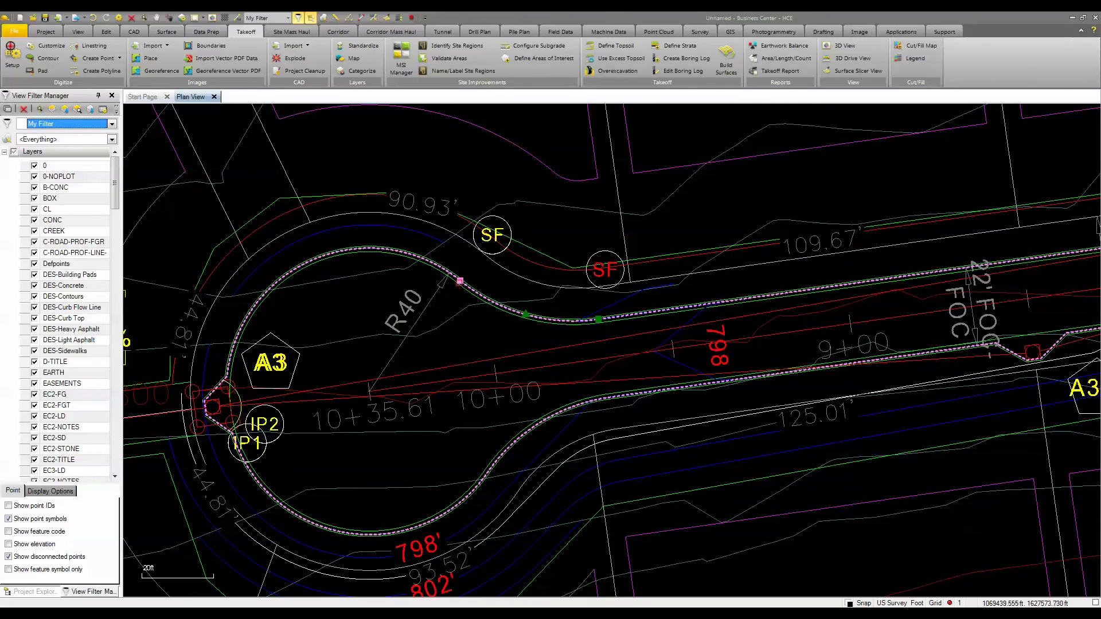
{"action": "left_click", "coordinate": [463, 290]}
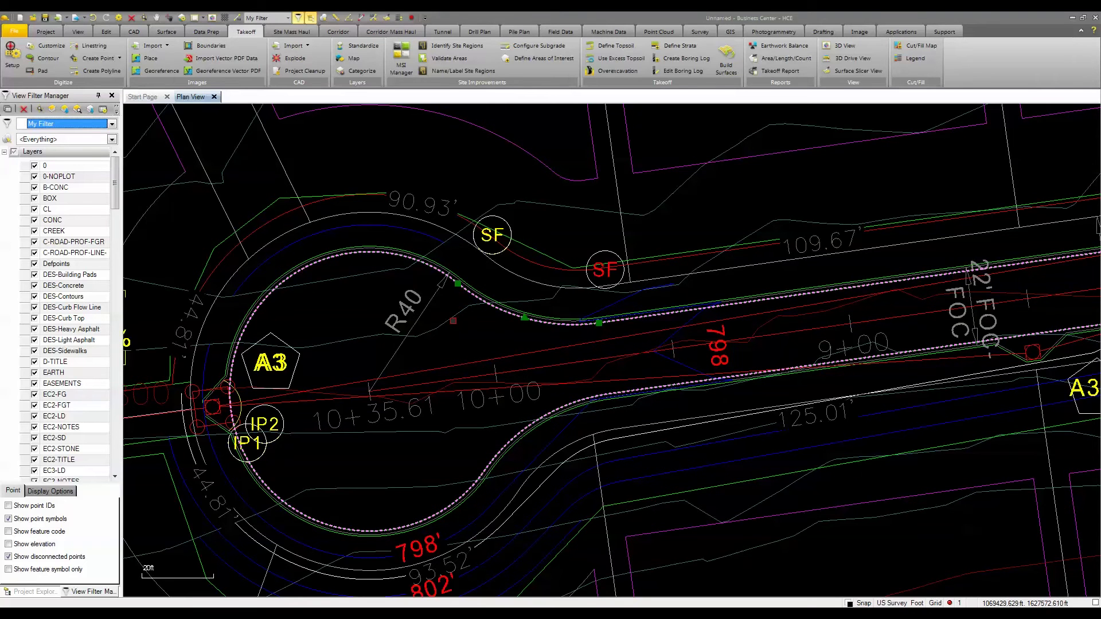
{"action": "left_click", "coordinate": [78, 109]}
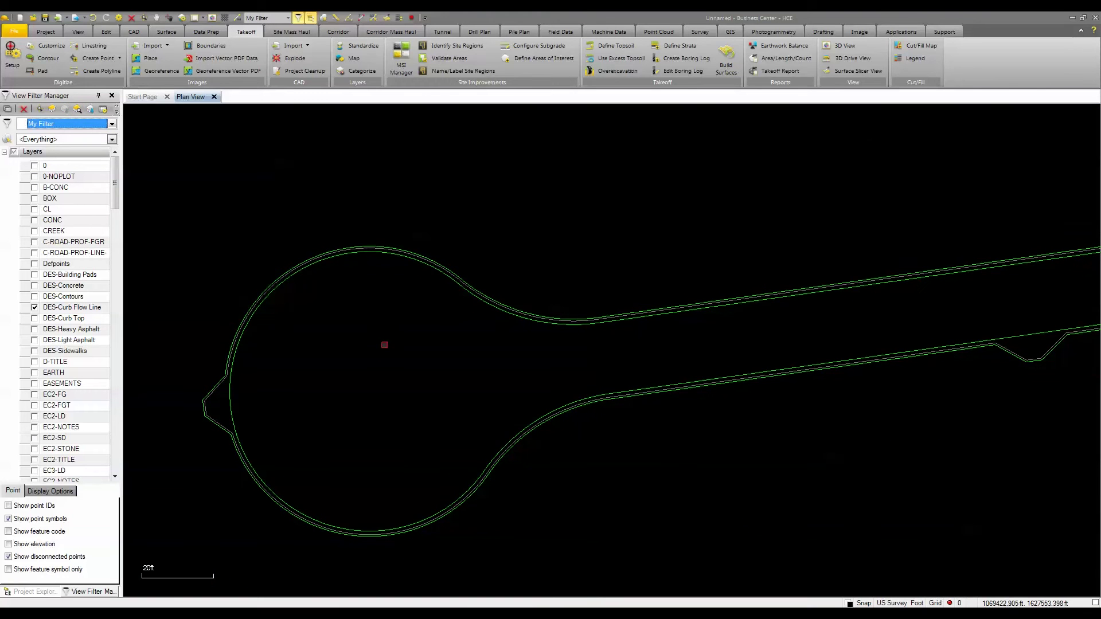
{"action": "left_click", "coordinate": [476, 301]}
{"action": "scroll", "coordinate": [457, 335], "scroll_direction": "down", "scroll_amount": 2}
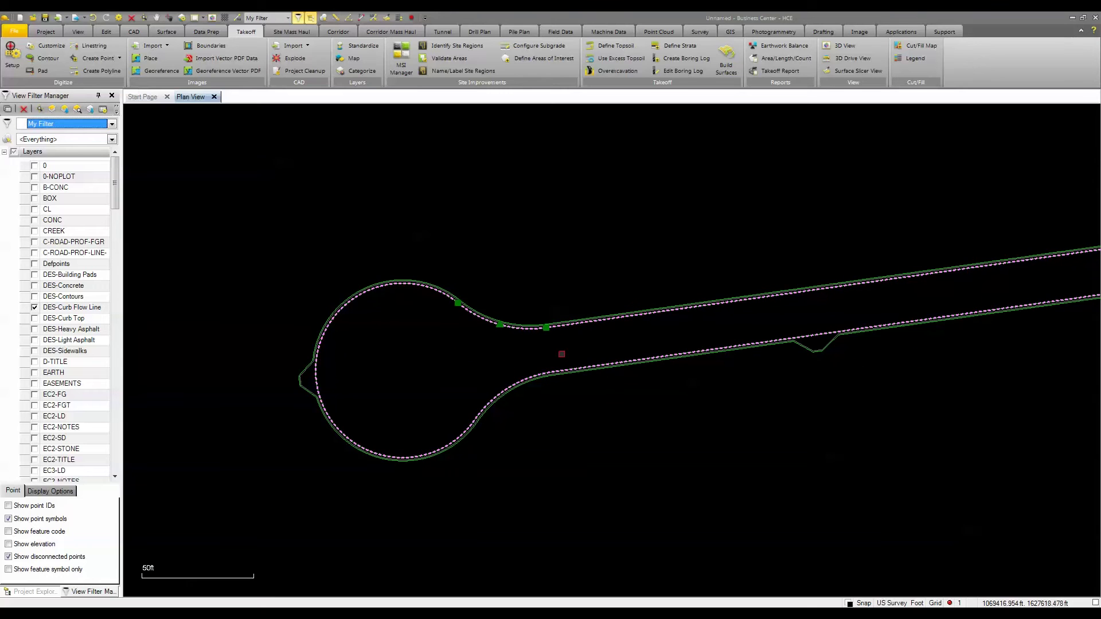
{"action": "left_click", "coordinate": [347, 74]}
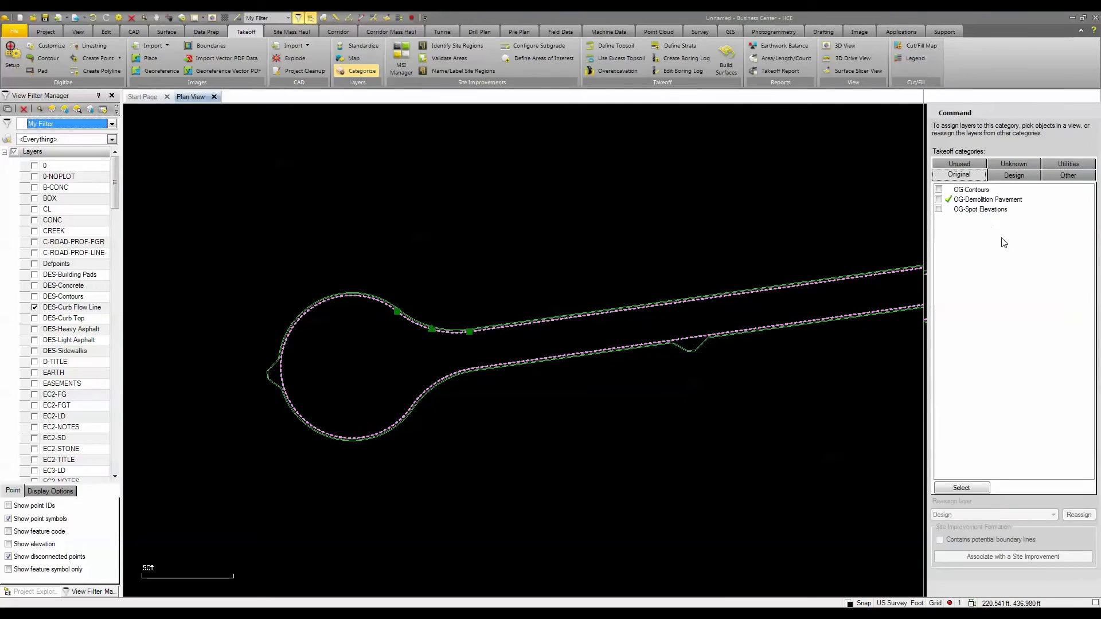
{"action": "left_click", "coordinate": [1003, 176]}
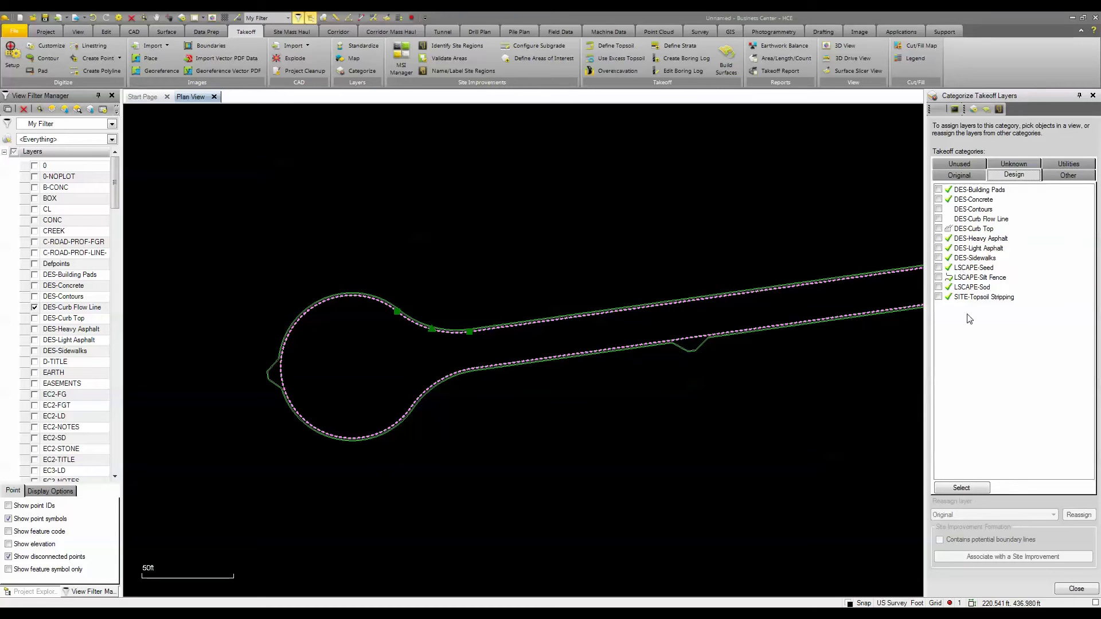
{"action": "left_click", "coordinate": [1075, 590]}
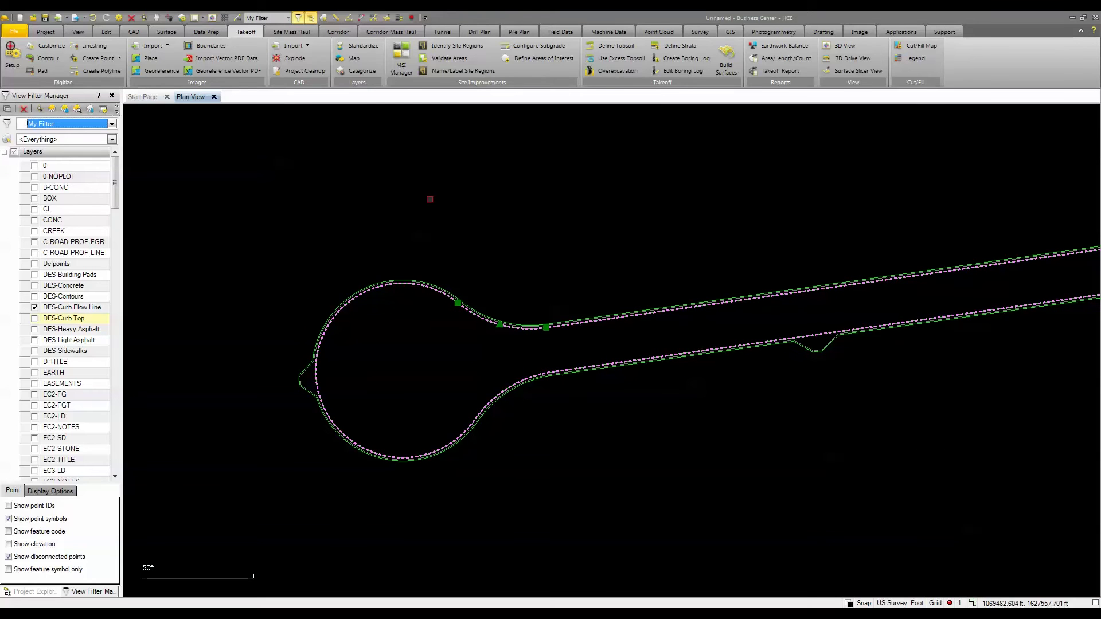
Step: Set the cul-de-sac curb linestring's layer to DES-Curb Top in its Properties
{"action": "right_click", "coordinate": [456, 179]}
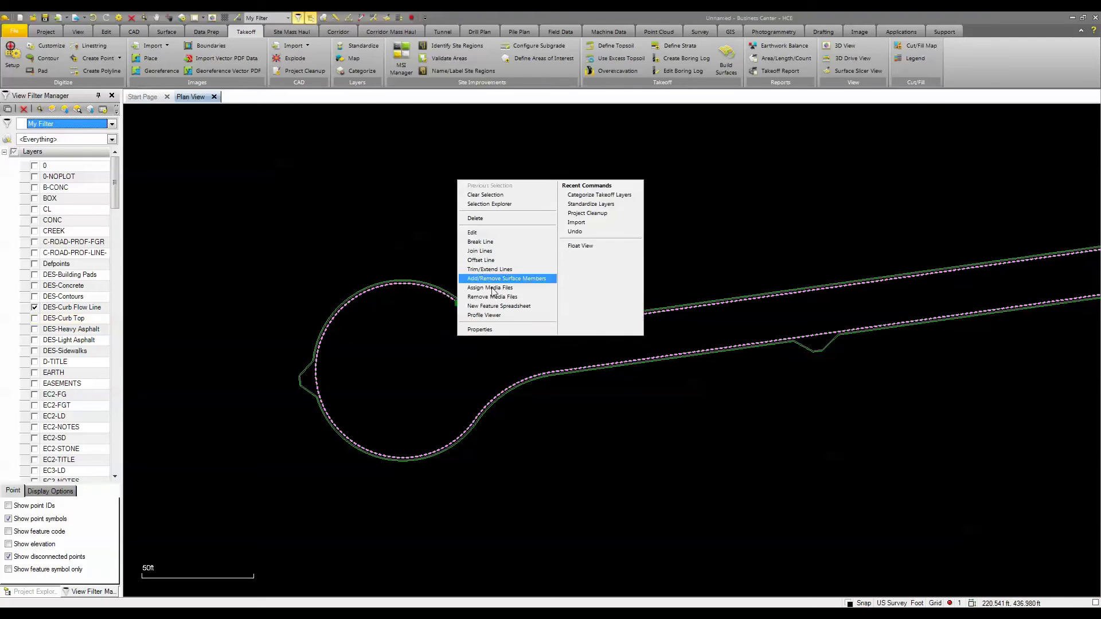
{"action": "left_click", "coordinate": [479, 331]}
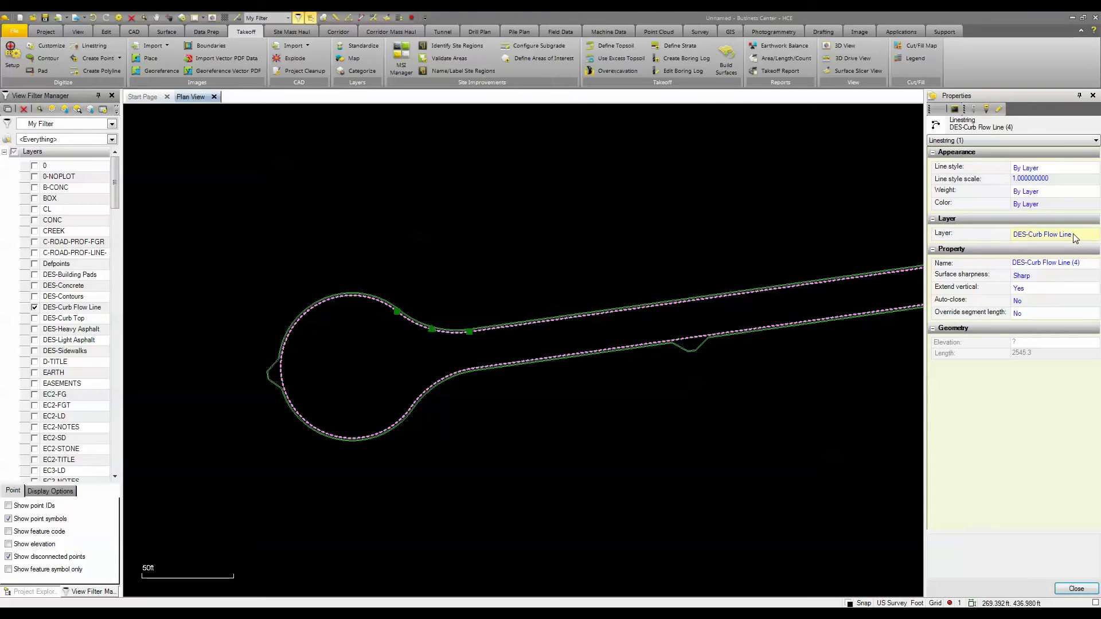
{"action": "left_click", "coordinate": [1074, 238]}
{"action": "left_click", "coordinate": [1093, 234]}
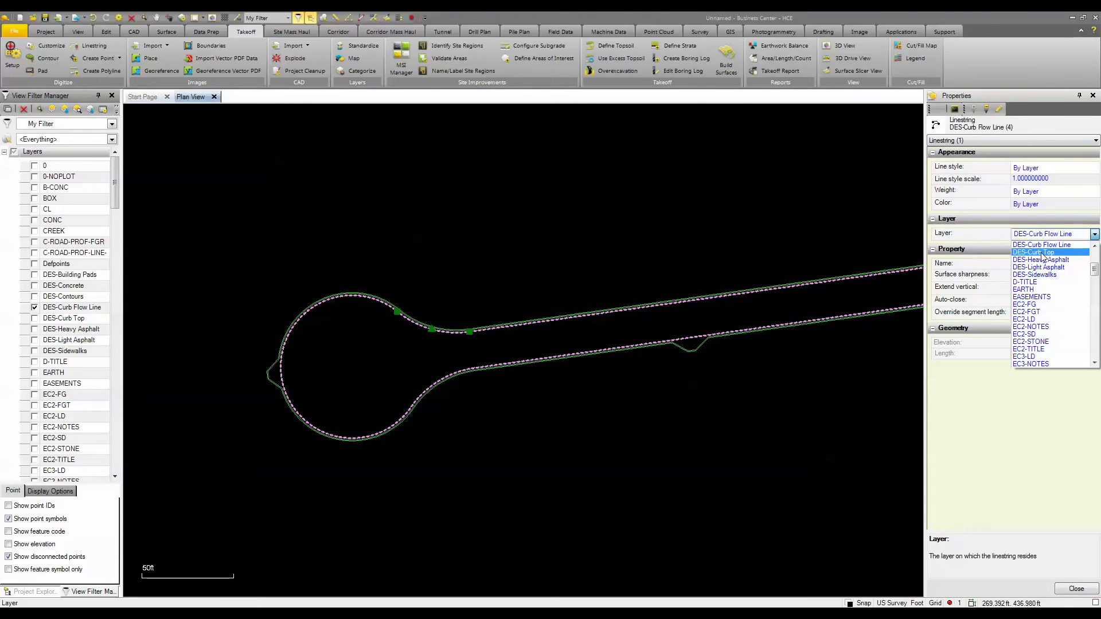
{"action": "left_click", "coordinate": [1041, 253]}
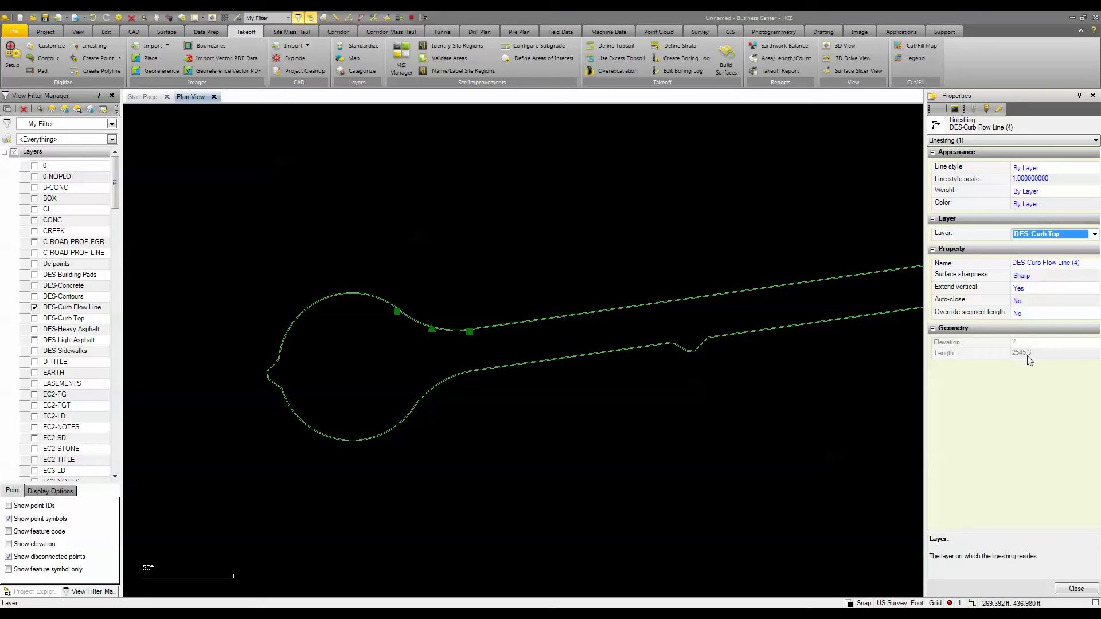
{"action": "left_click", "coordinate": [1075, 589]}
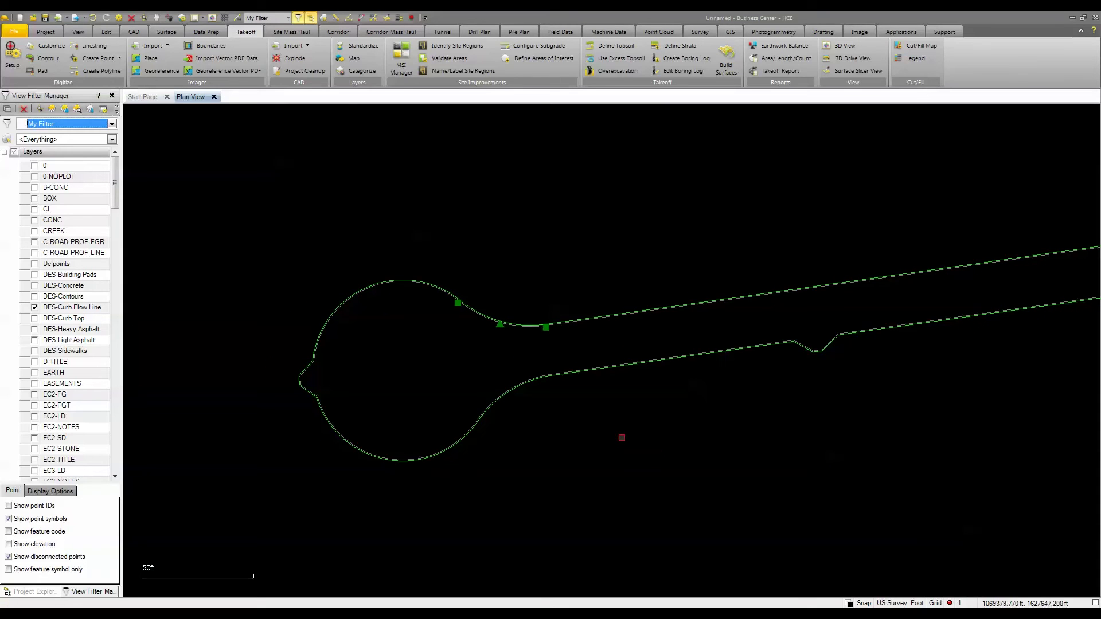
Step: Show the DES-Curb Top layer and move the view to the road's curved end
{"action": "left_click", "coordinate": [34, 318]}
{"action": "scroll", "coordinate": [471, 400], "scroll_direction": "down", "scroll_amount": 2}
{"action": "middle_click_drag", "start_coordinate": [857, 373], "coordinate": [428, 475]}
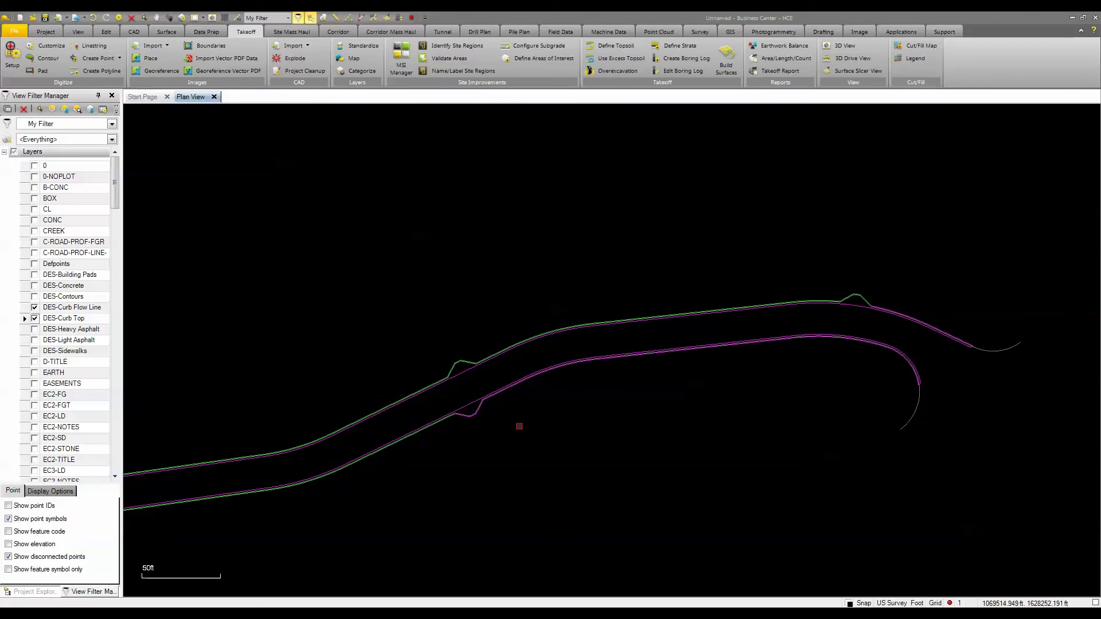
{"action": "scroll", "coordinate": [498, 427], "scroll_direction": "up", "scroll_amount": 2}
{"action": "scroll", "coordinate": [827, 329], "scroll_direction": "down", "scroll_amount": 2}
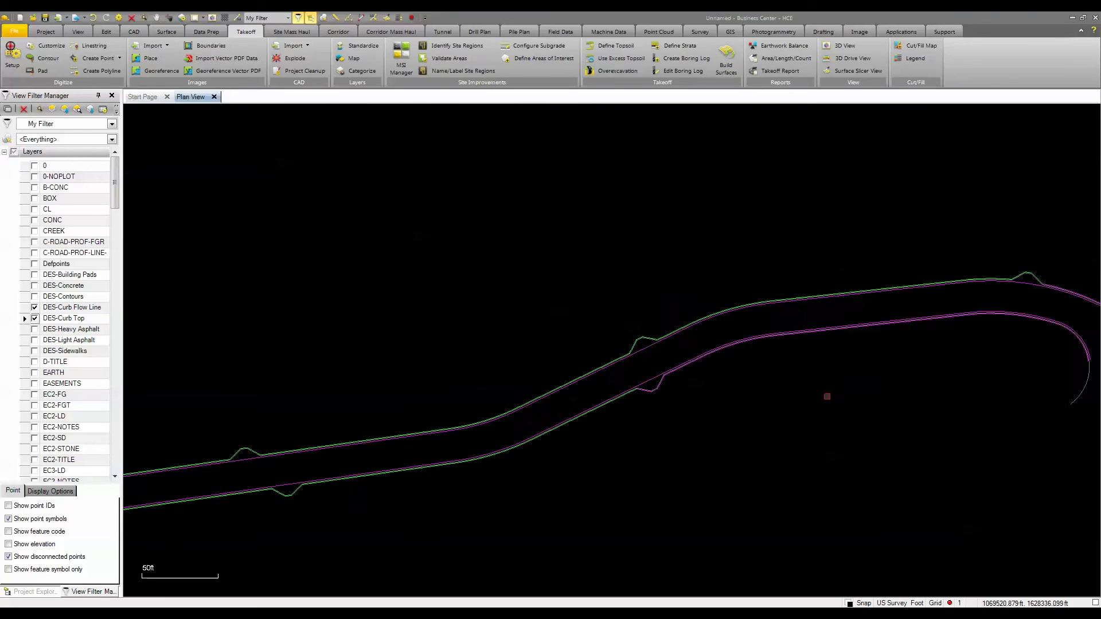
{"action": "scroll", "coordinate": [526, 450], "scroll_direction": "up", "scroll_amount": 2}
{"action": "scroll", "coordinate": [688, 385], "scroll_direction": "up", "scroll_amount": 1}
{"action": "scroll", "coordinate": [654, 415], "scroll_direction": "up", "scroll_amount": 2}
Step: Delete straight segment 2 from the curb flow linestring with Delete Segment
{"action": "left_click", "coordinate": [554, 453]}
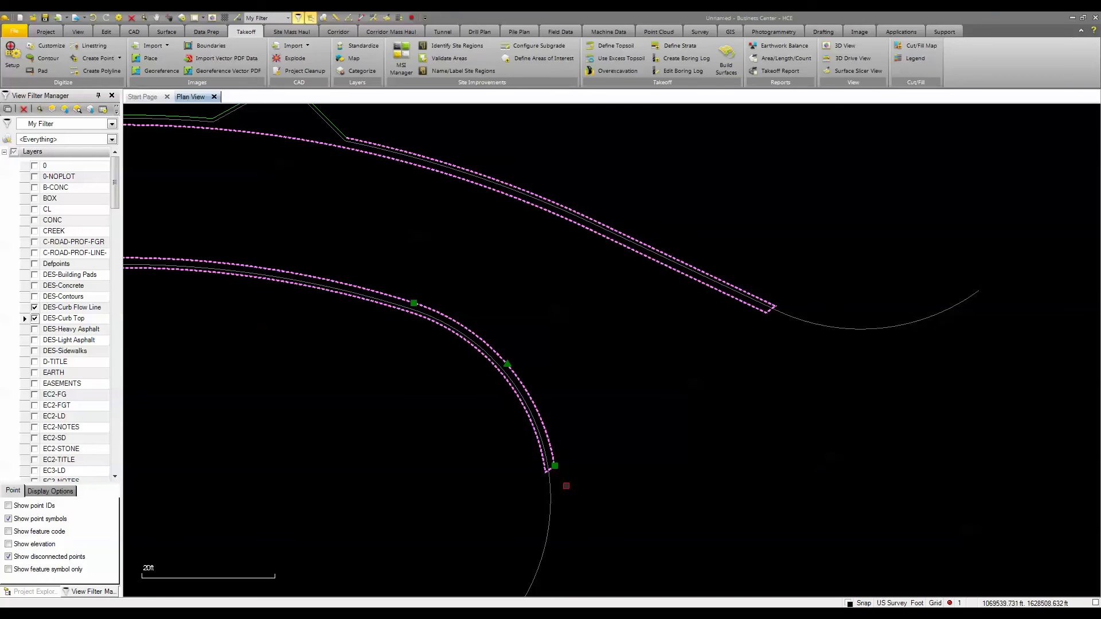
{"action": "left_click", "coordinate": [135, 31]}
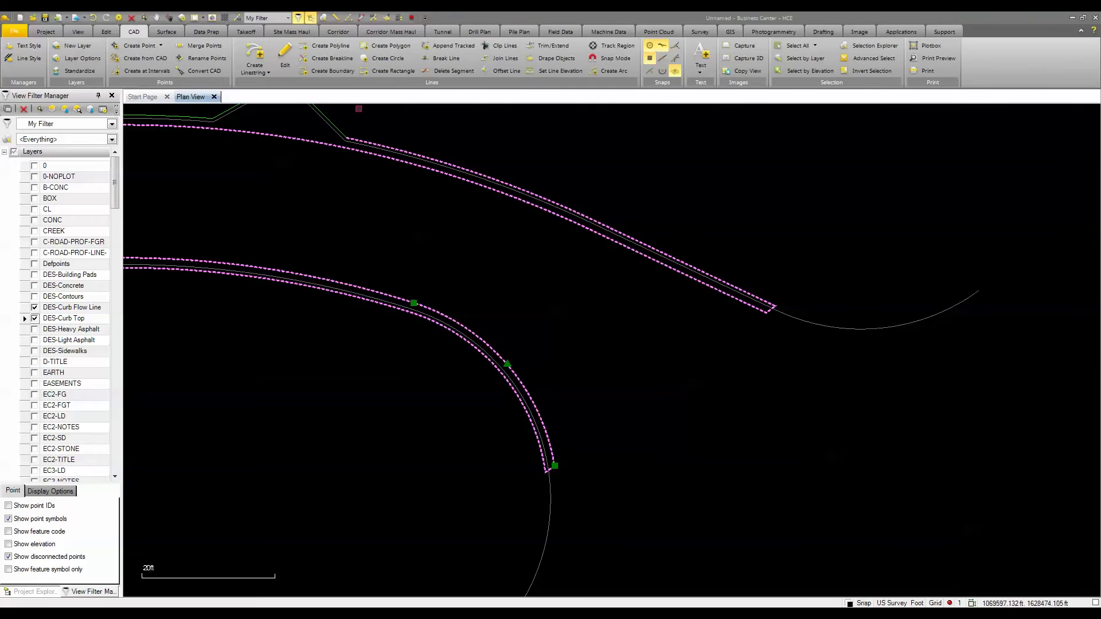
{"action": "left_click", "coordinate": [438, 71]}
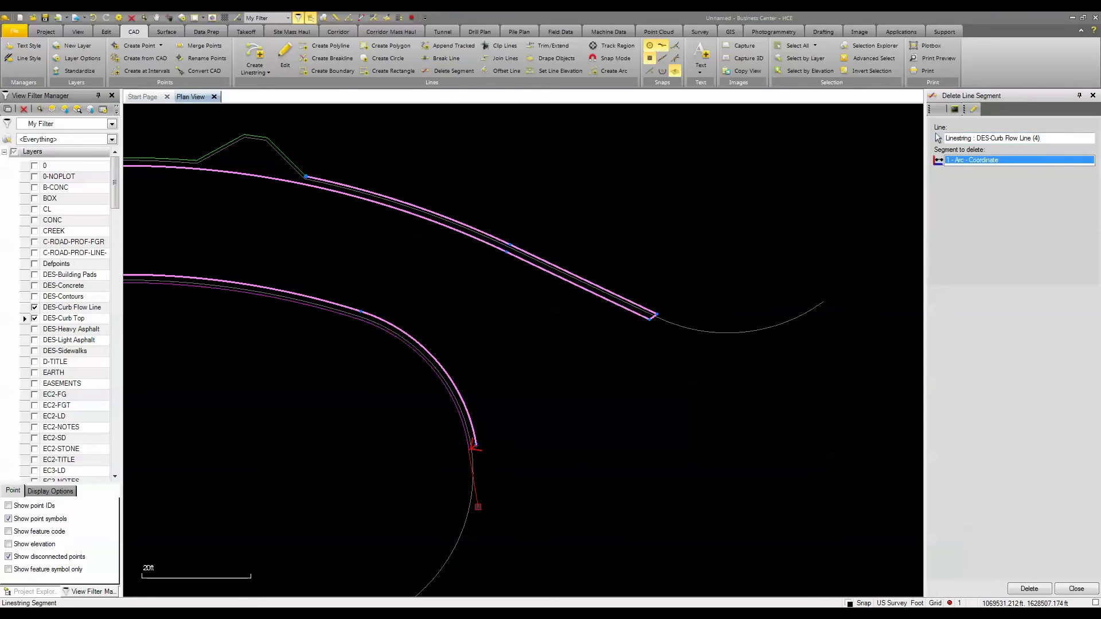
{"action": "scroll", "coordinate": [639, 324], "scroll_direction": "up", "scroll_amount": 2}
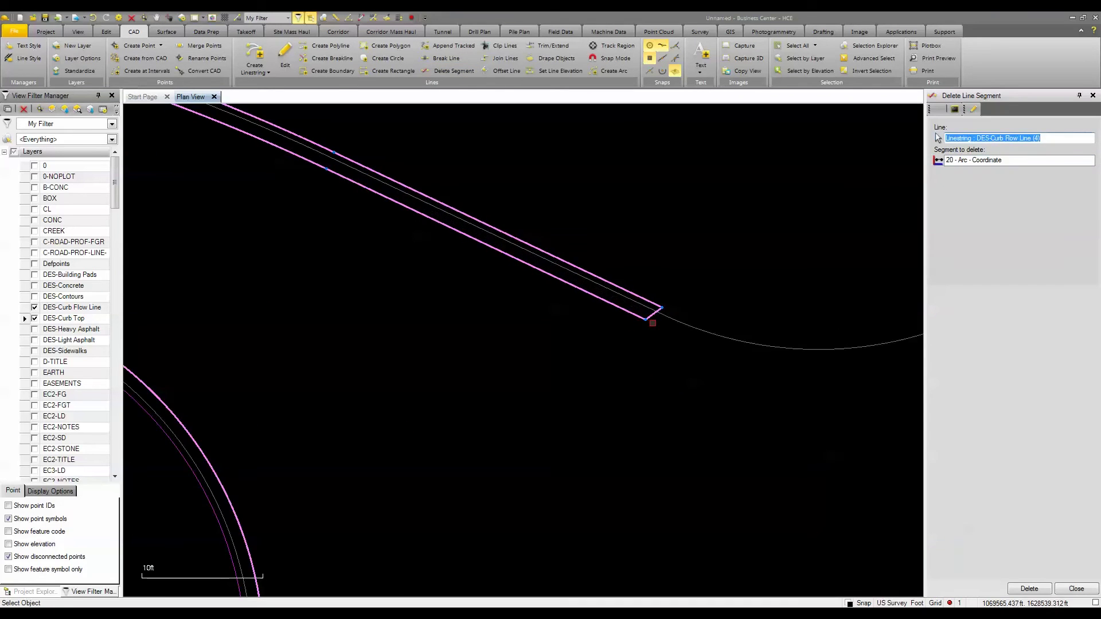
{"action": "left_click", "coordinate": [659, 314]}
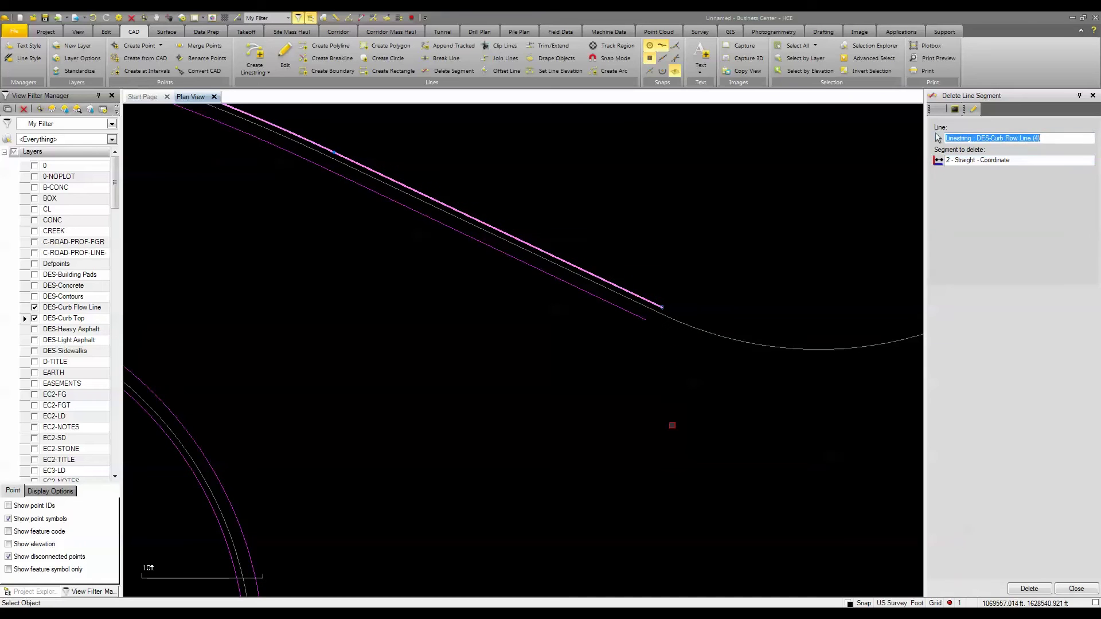
{"action": "scroll", "coordinate": [671, 434], "scroll_direction": "down", "scroll_amount": 2}
{"action": "left_click", "coordinate": [1077, 588]}
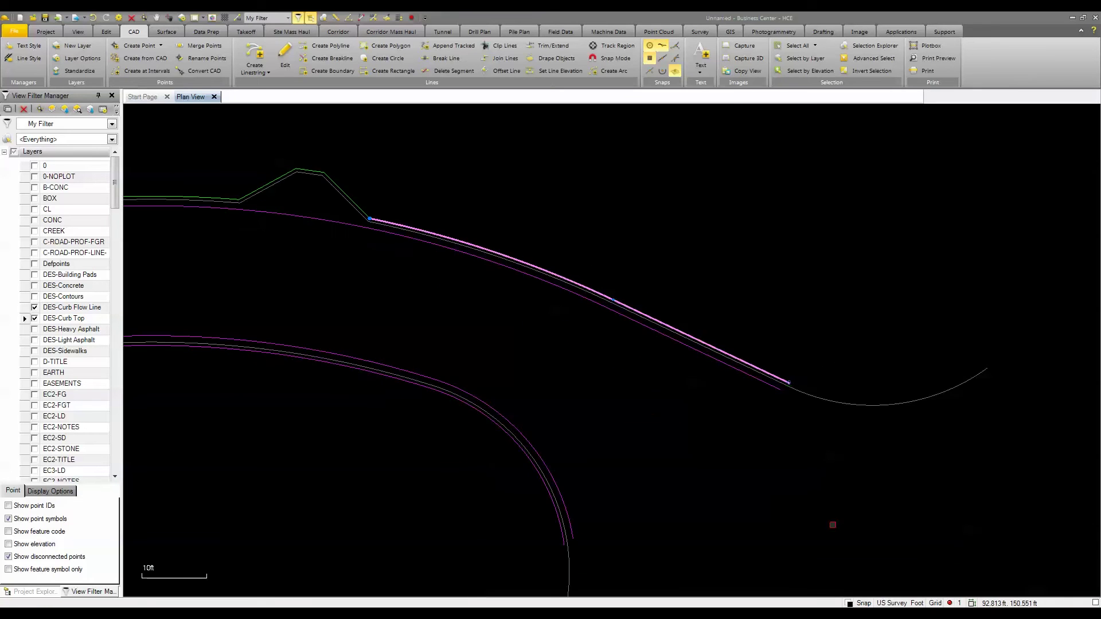
{"action": "scroll", "coordinate": [665, 361], "scroll_direction": "down", "scroll_amount": 4}
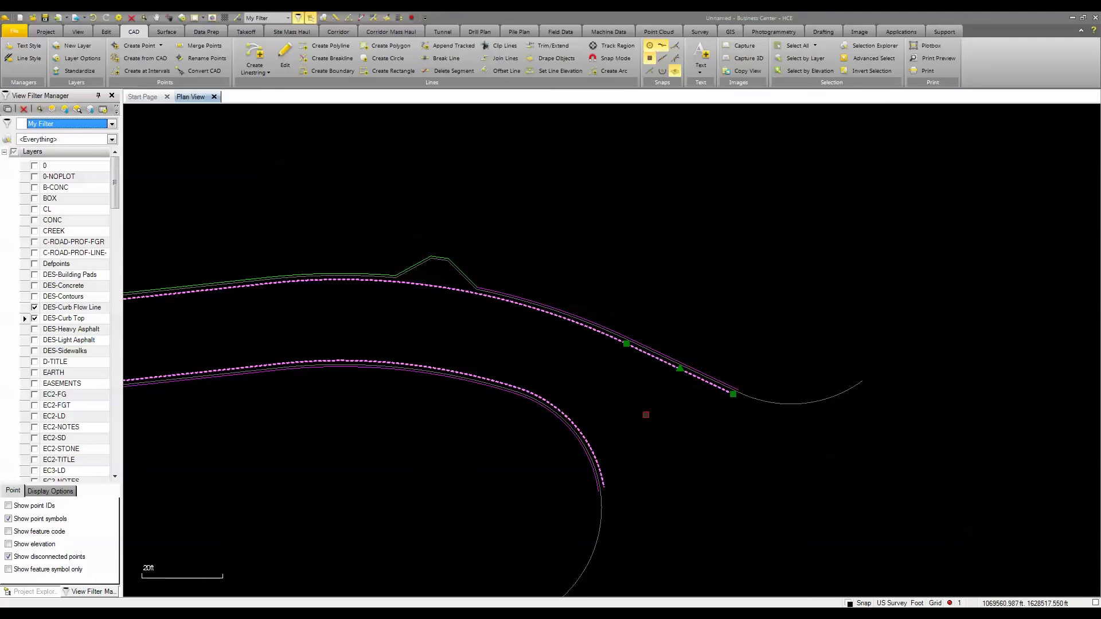
Step: Switch the first curb linestring's layer back to DES-Curb Flow Line in Properties
{"action": "scroll", "coordinate": [481, 480], "scroll_direction": "down", "scroll_amount": 2}
{"action": "middle_click_drag", "start_coordinate": [405, 504], "coordinate": [712, 400]}
{"action": "scroll", "coordinate": [671, 386], "scroll_direction": "up", "scroll_amount": 2}
{"action": "scroll", "coordinate": [710, 368], "scroll_direction": "up", "scroll_amount": 2}
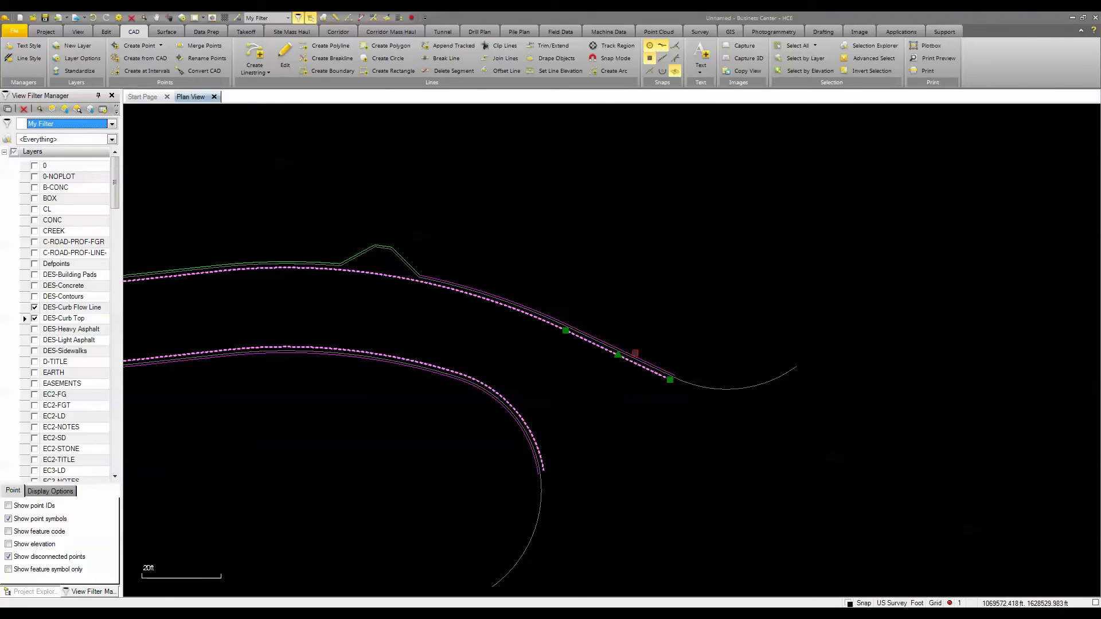
{"action": "scroll", "coordinate": [633, 353], "scroll_direction": "up", "scroll_amount": 2}
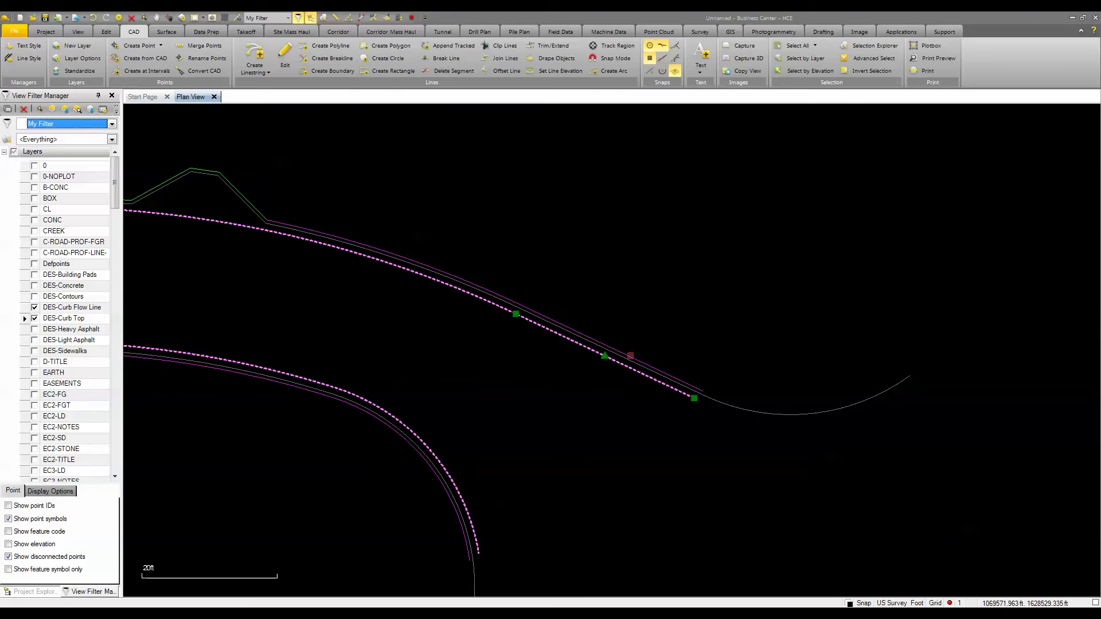
{"action": "right_click", "coordinate": [745, 250]}
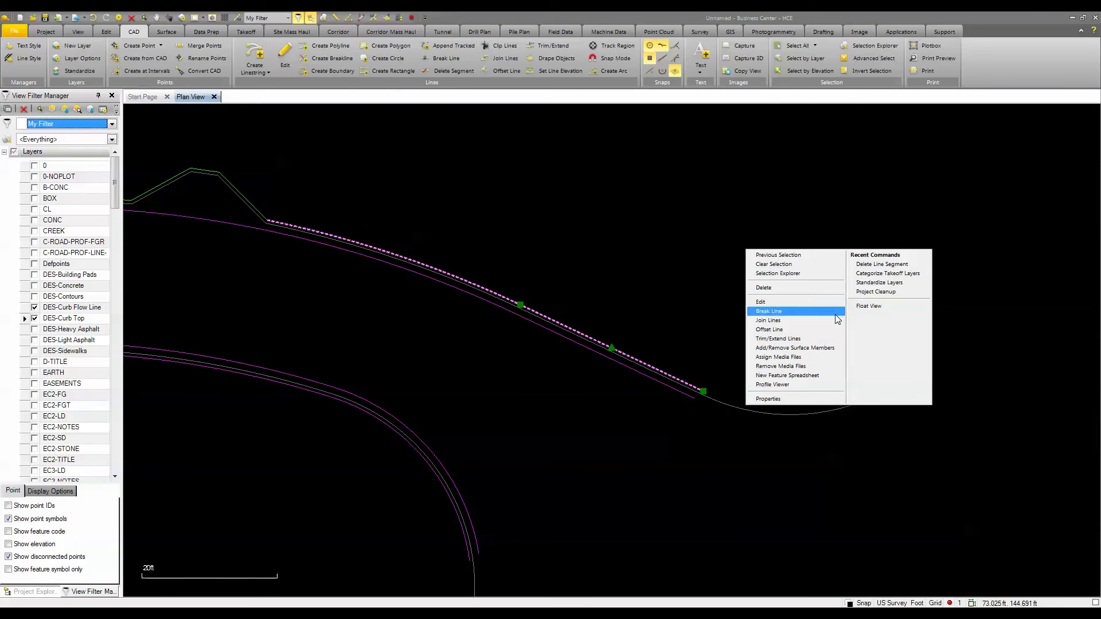
{"action": "left_click", "coordinate": [768, 398]}
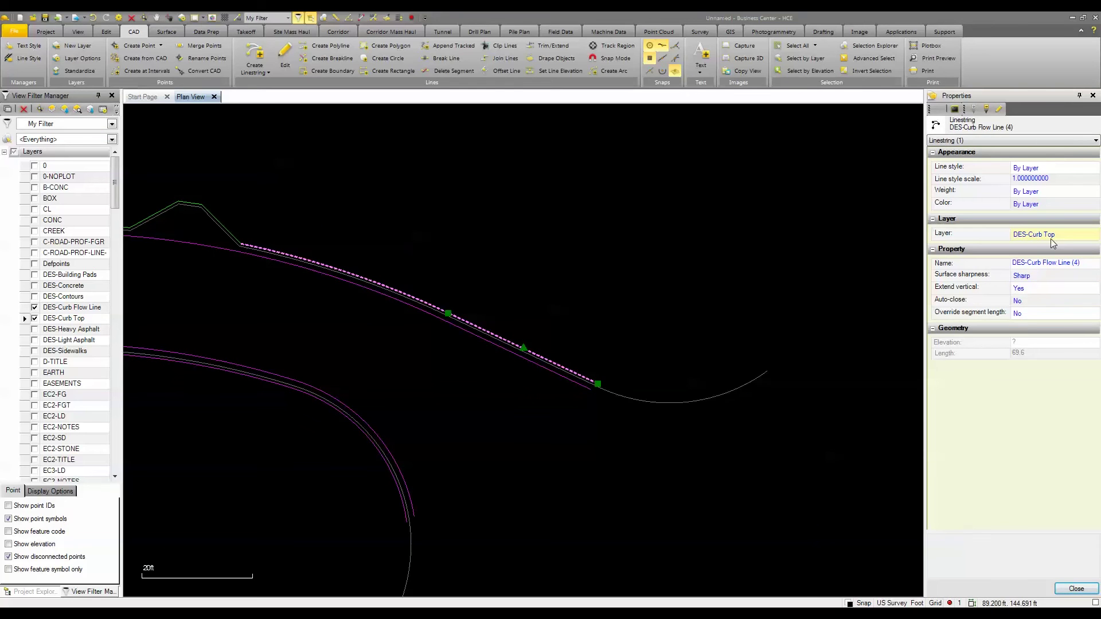
{"action": "left_click", "coordinate": [1072, 235]}
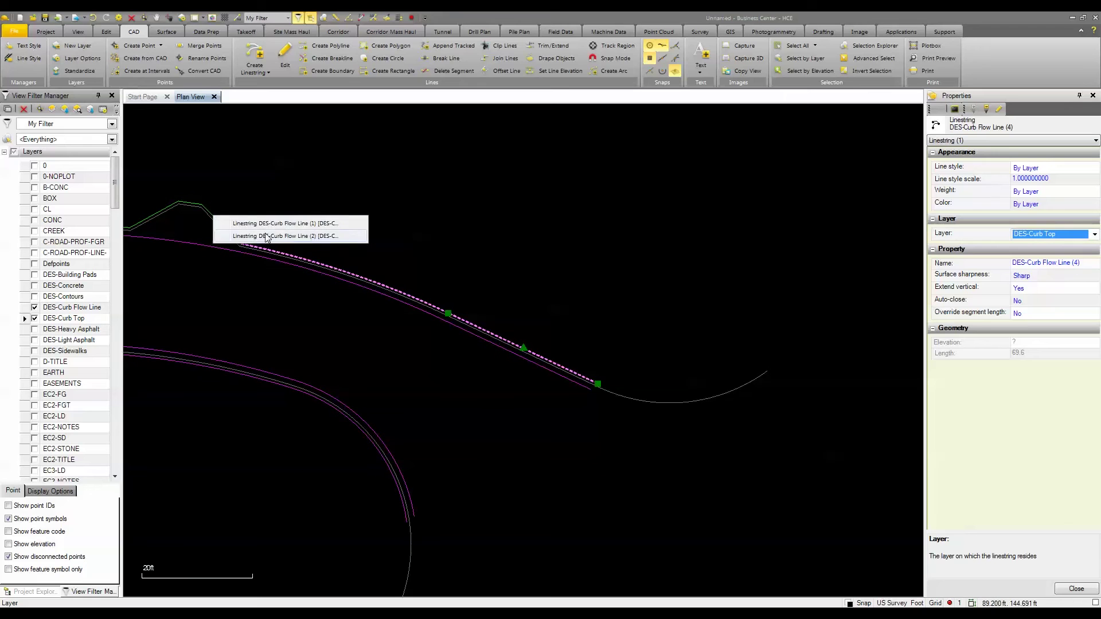
{"action": "key", "text": "Up"}
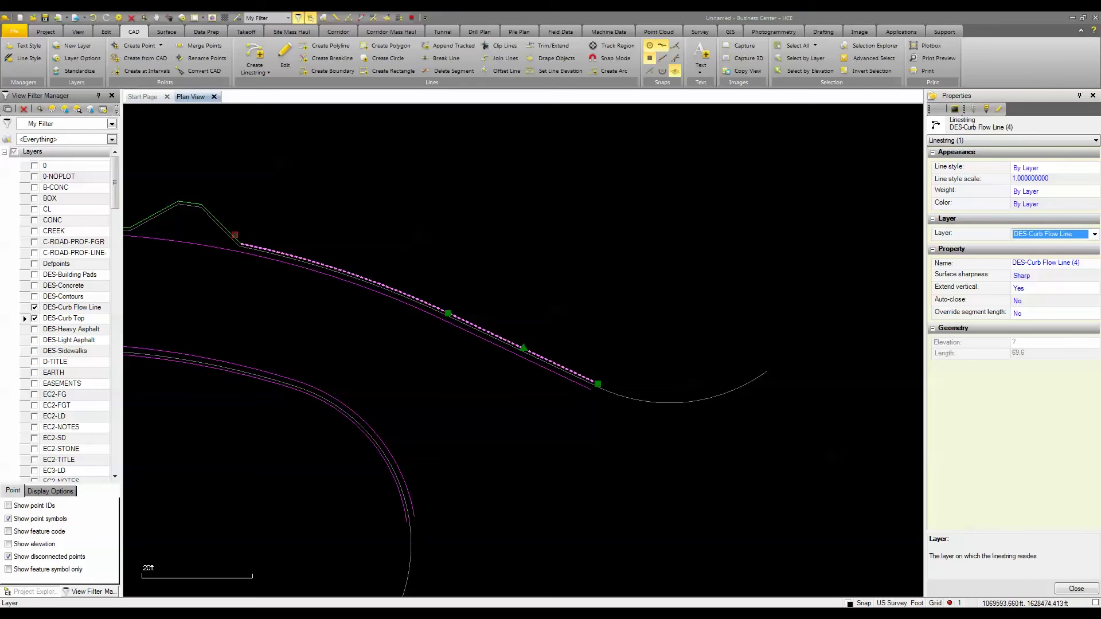
{"action": "scroll", "coordinate": [417, 307], "scroll_direction": "down", "scroll_amount": 2}
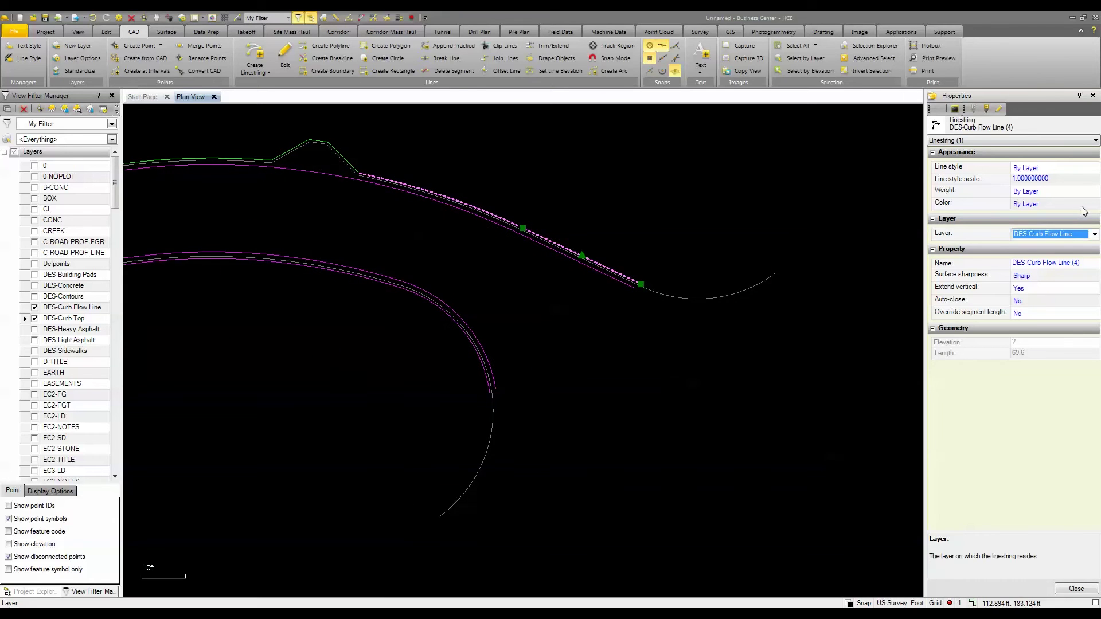
Step: Put the 320.8 ft lower curb line on the DES-Curb Flow Line layer
{"action": "left_click", "coordinate": [461, 330]}
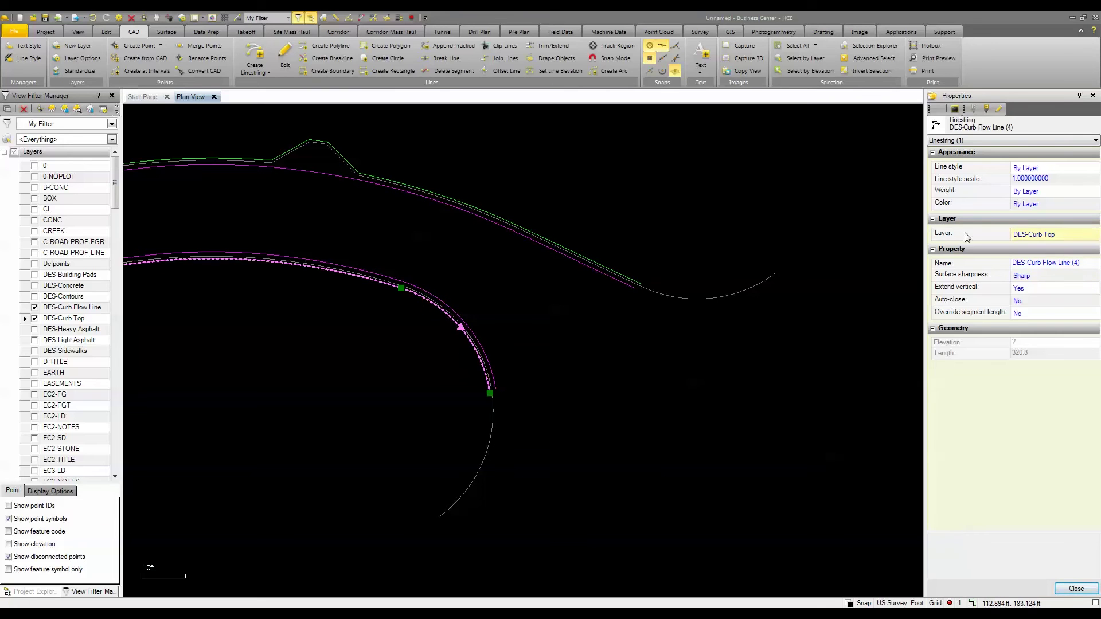
{"action": "left_click", "coordinate": [1066, 235]}
{"action": "left_click", "coordinate": [1093, 234]}
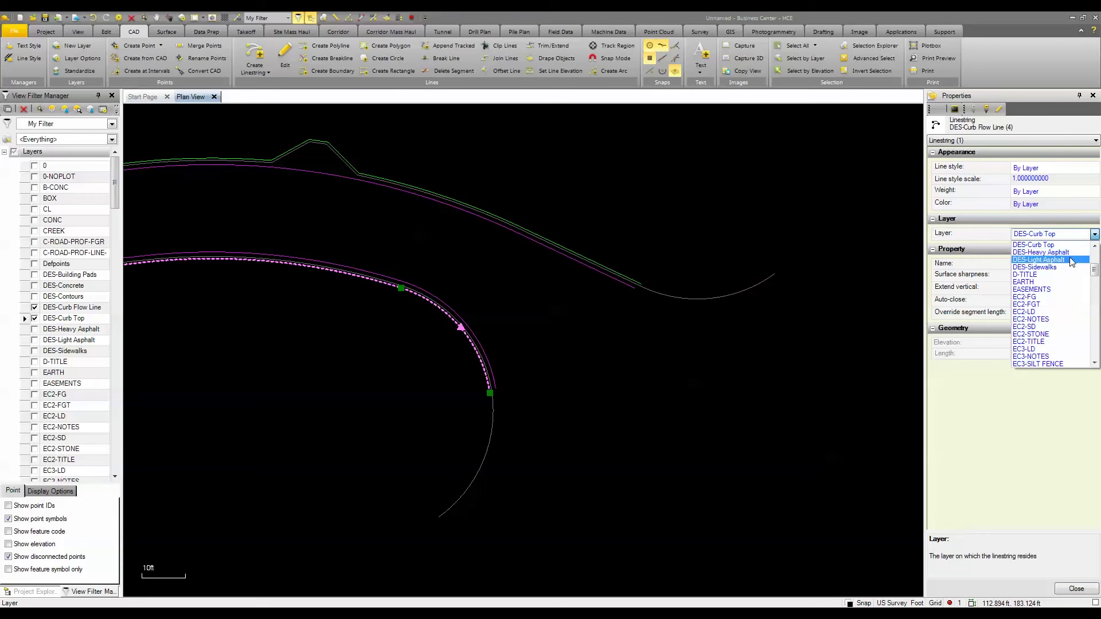
{"action": "left_click", "coordinate": [1061, 245]}
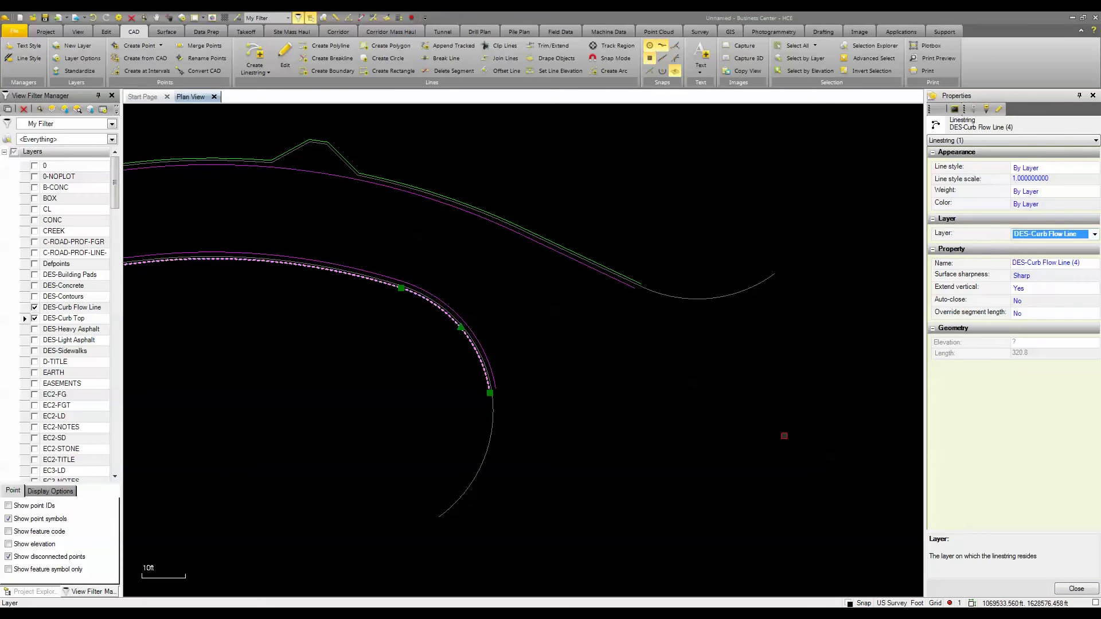
Step: Review the Pavement Concrete material and the Curb and Gutter improvement (125.00 sq in, $5.00 installation)
{"action": "left_click", "coordinate": [1075, 588]}
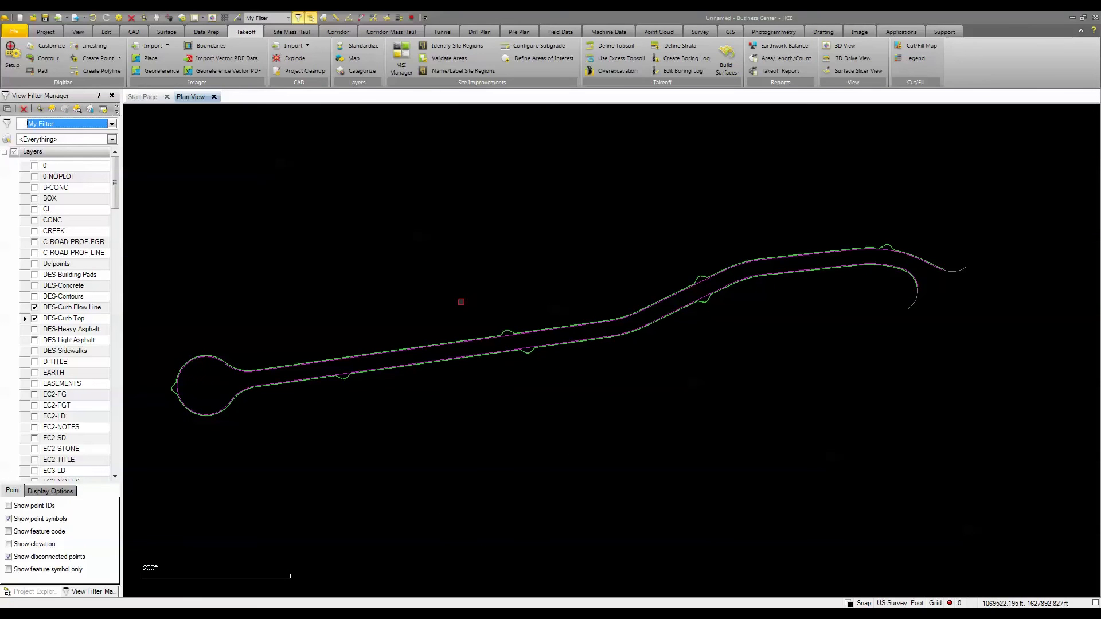
{"action": "left_click", "coordinate": [408, 68]}
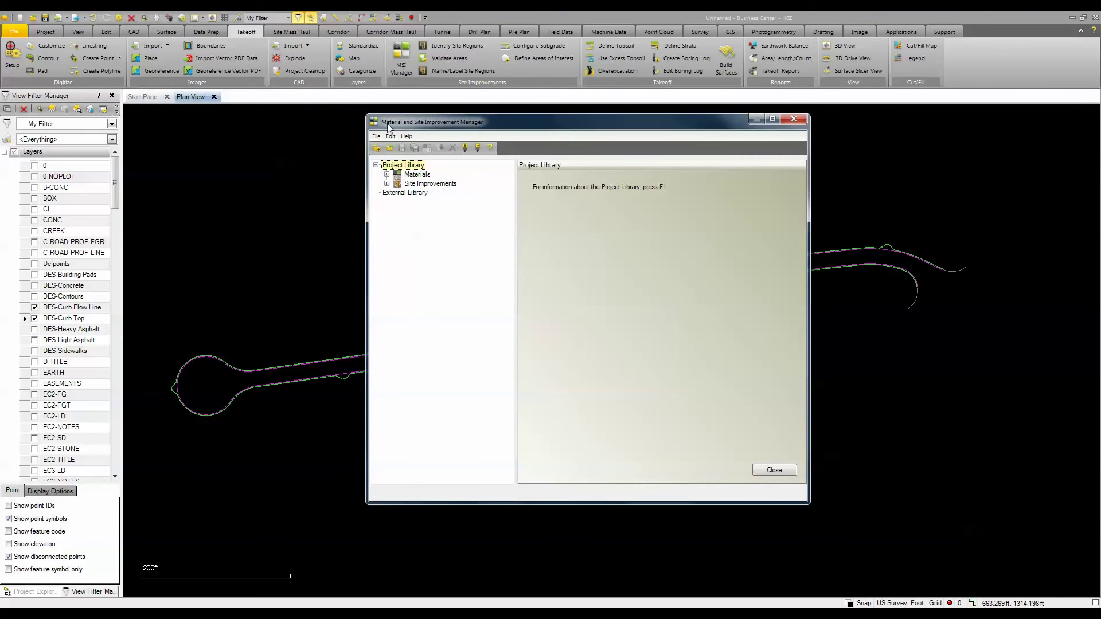
{"action": "left_click", "coordinate": [387, 174]}
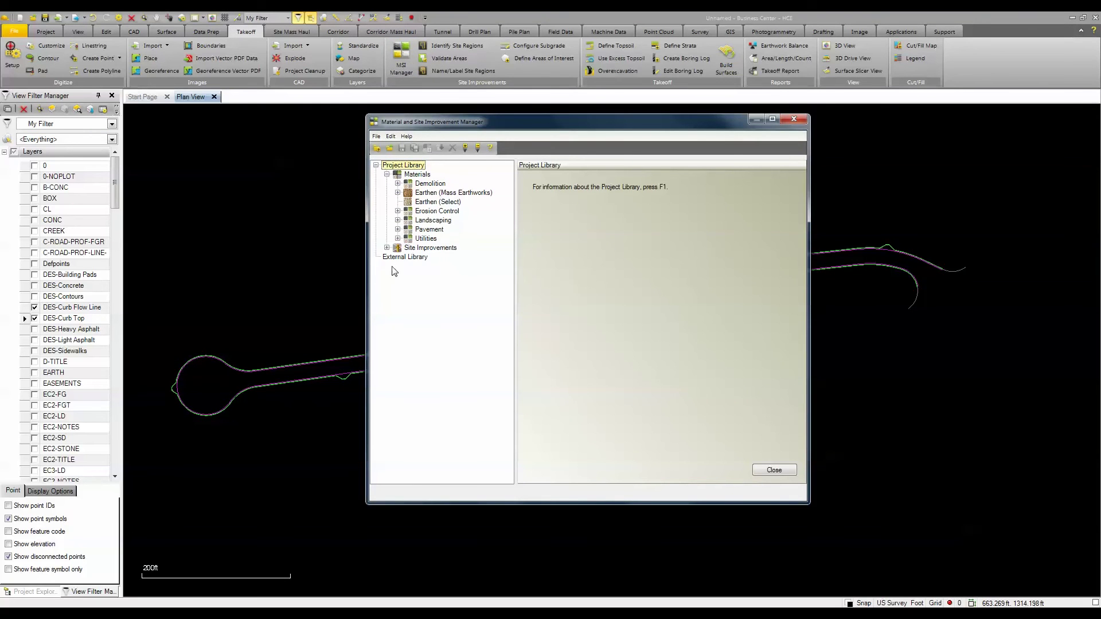
{"action": "left_click", "coordinate": [386, 247]}
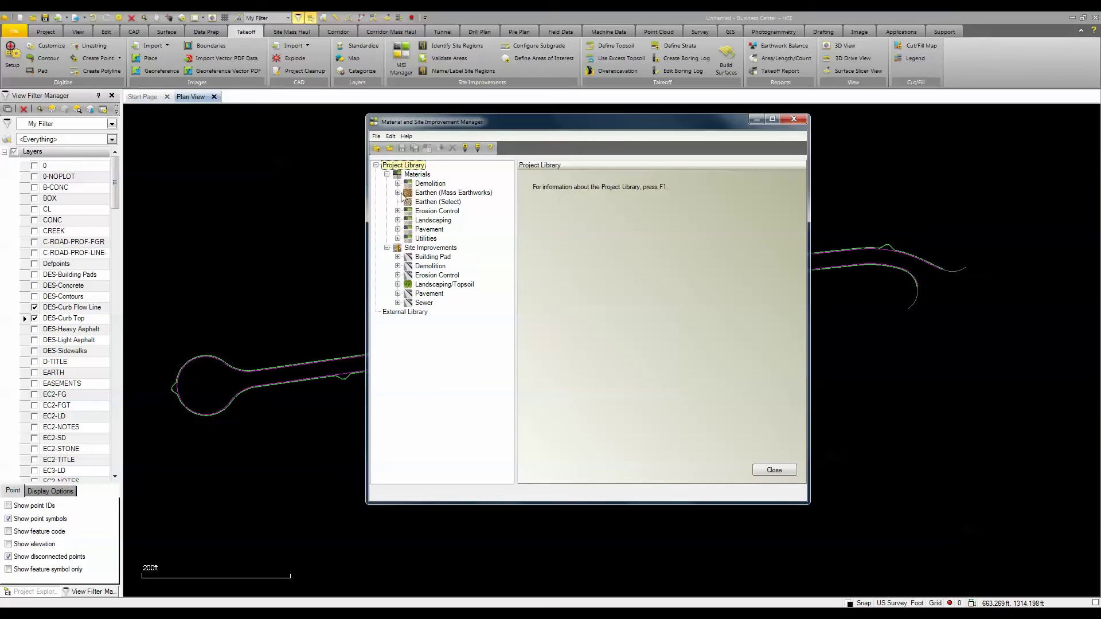
{"action": "left_click", "coordinate": [397, 229]}
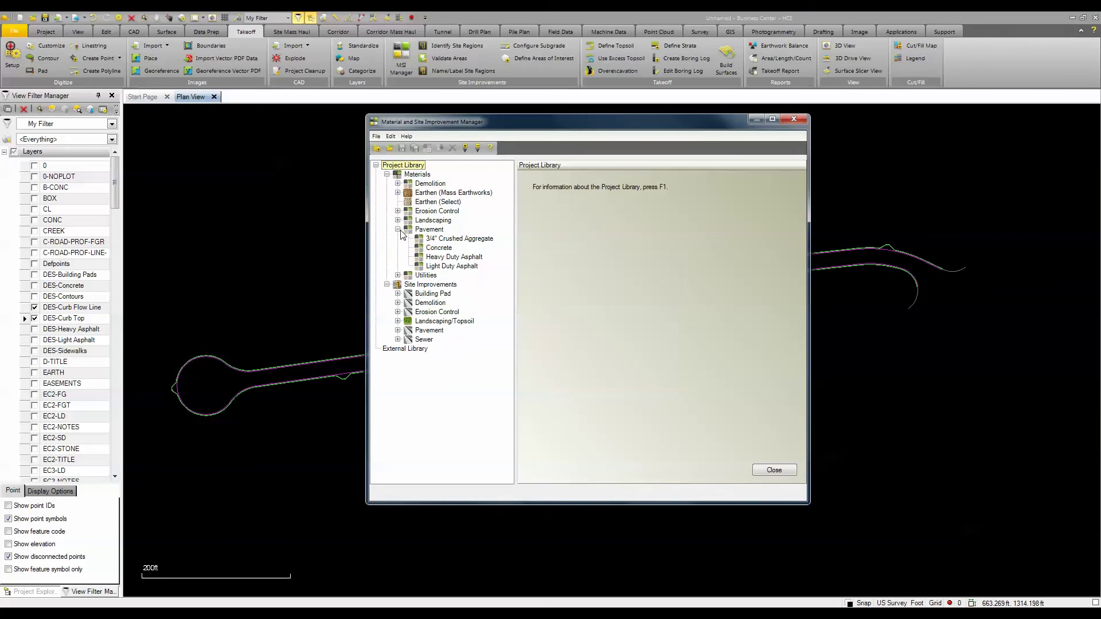
{"action": "left_click", "coordinate": [445, 250]}
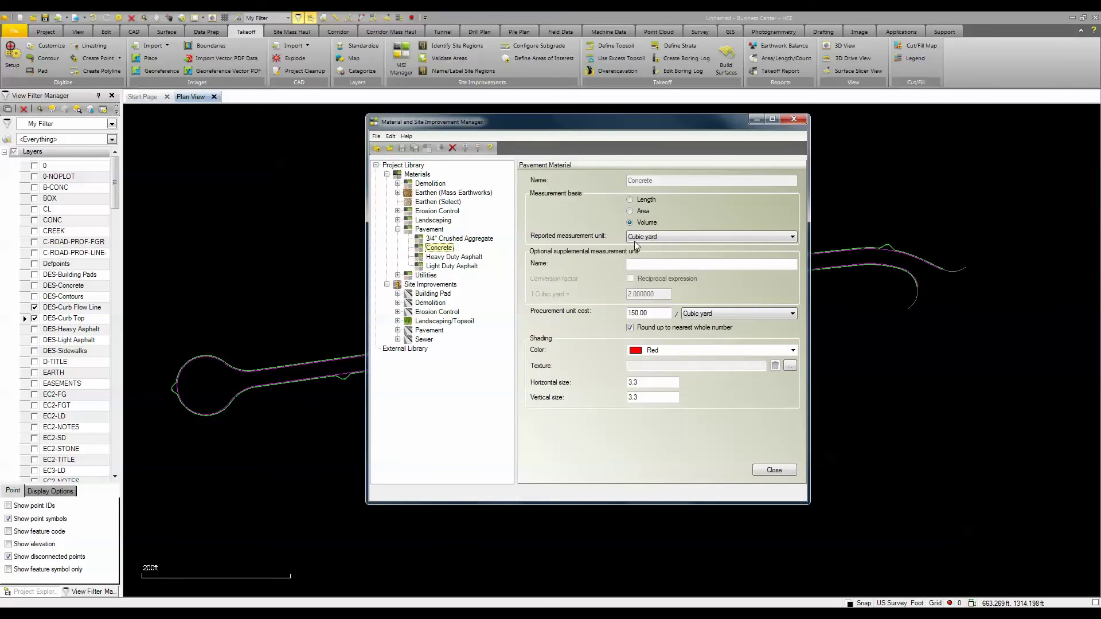
{"action": "left_click", "coordinate": [663, 236]}
{"action": "left_click", "coordinate": [398, 331]}
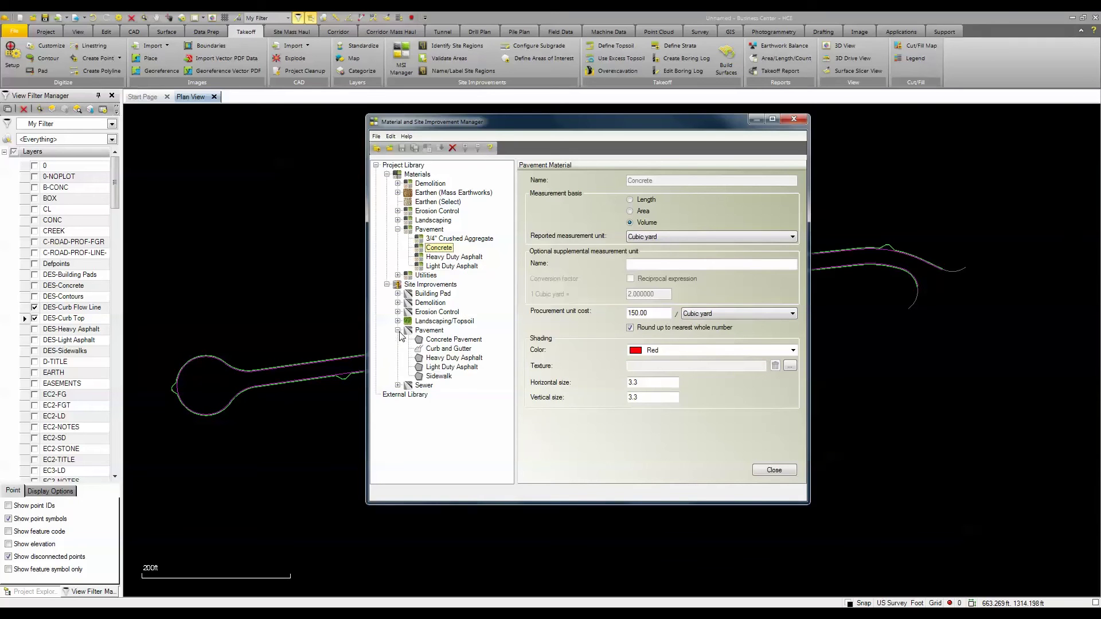
{"action": "left_click", "coordinate": [435, 350]}
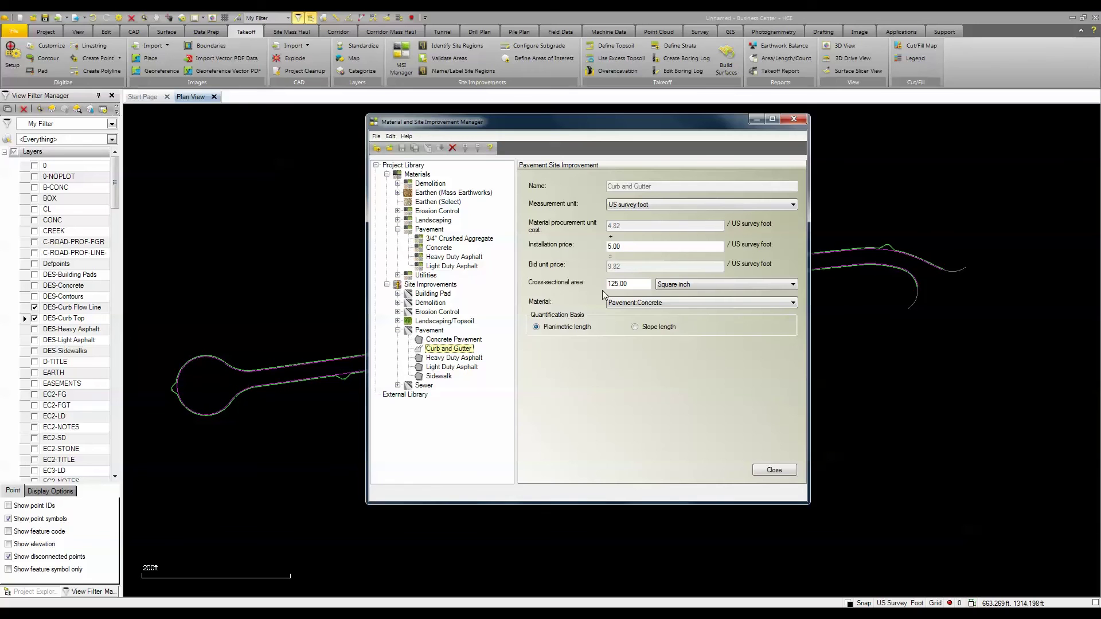
Step: Generate a Takeoff Report with Site improvement quantities checked
{"action": "left_click", "coordinate": [769, 469]}
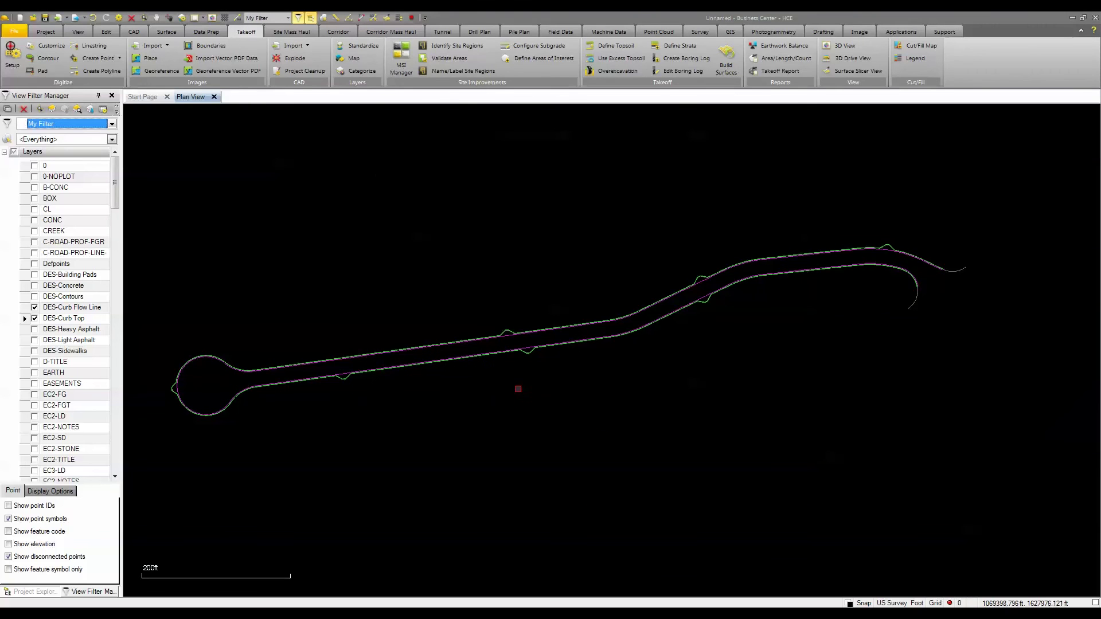
{"action": "left_click", "coordinate": [782, 69]}
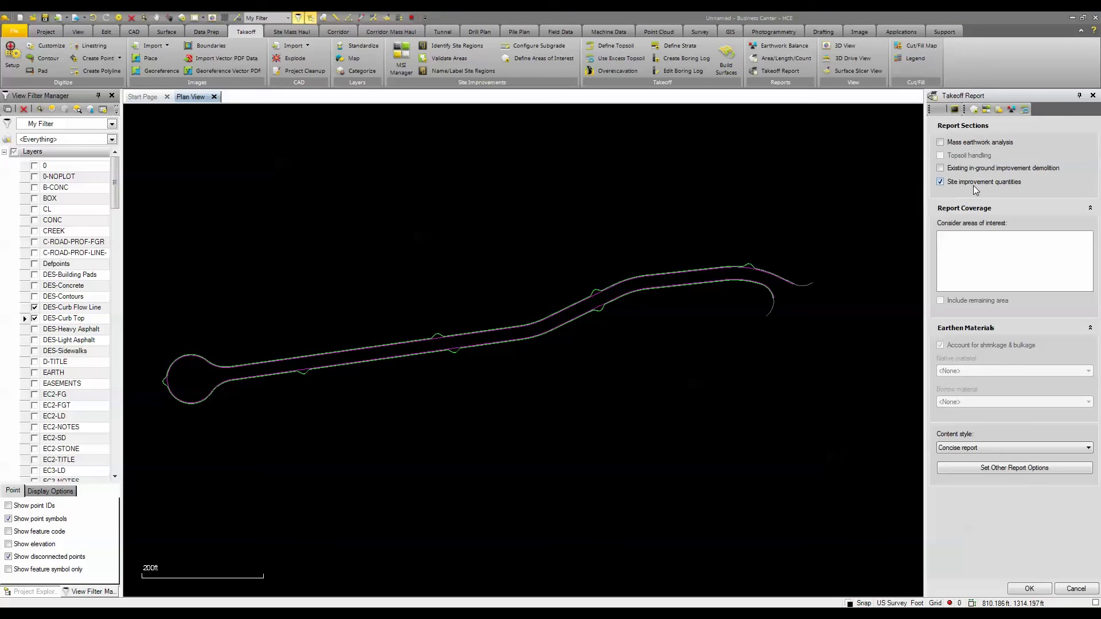
{"action": "left_click", "coordinate": [1029, 590]}
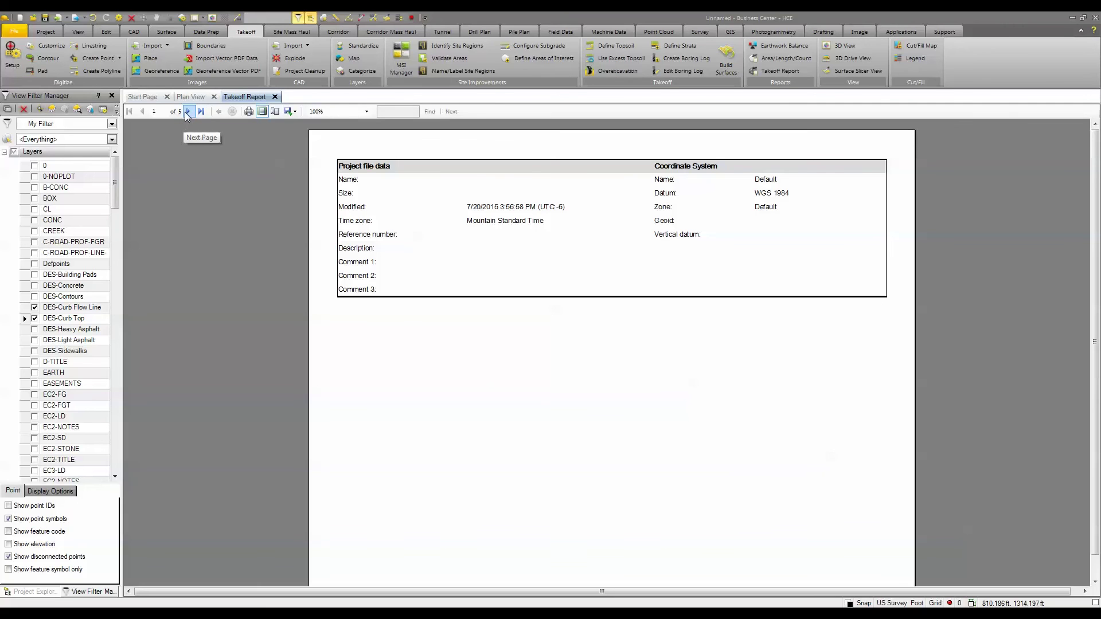
Step: Page through all five report pages, ending on Curb and Gutter 2151.5 ft at $21,127.73
{"action": "left_click", "coordinate": [188, 111]}
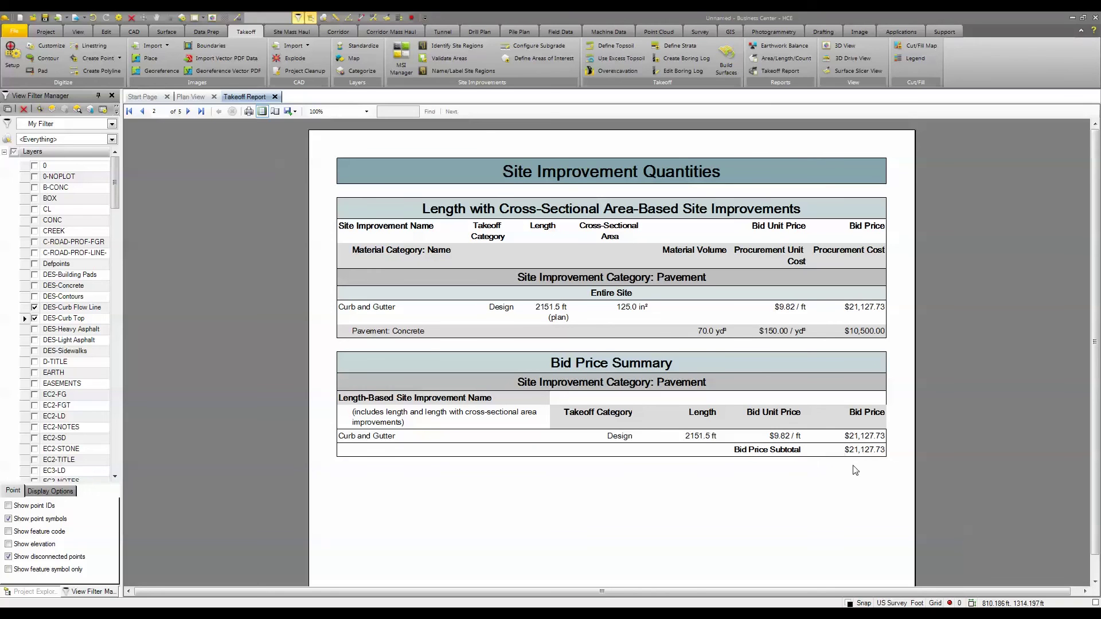
{"action": "left_click", "coordinate": [187, 111]}
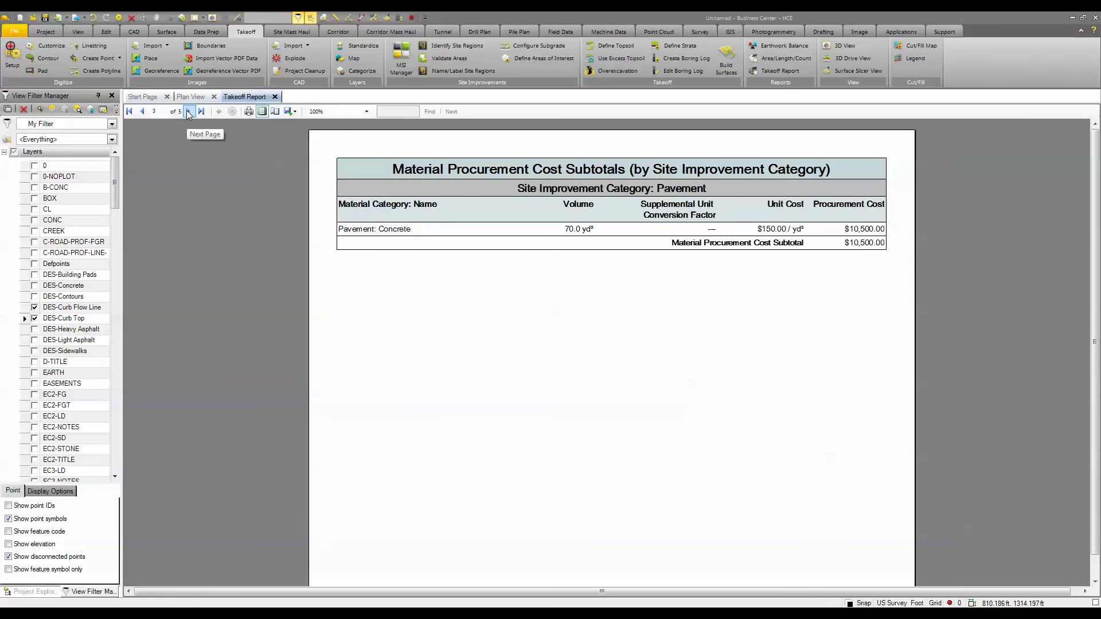
{"action": "left_click", "coordinate": [187, 111]}
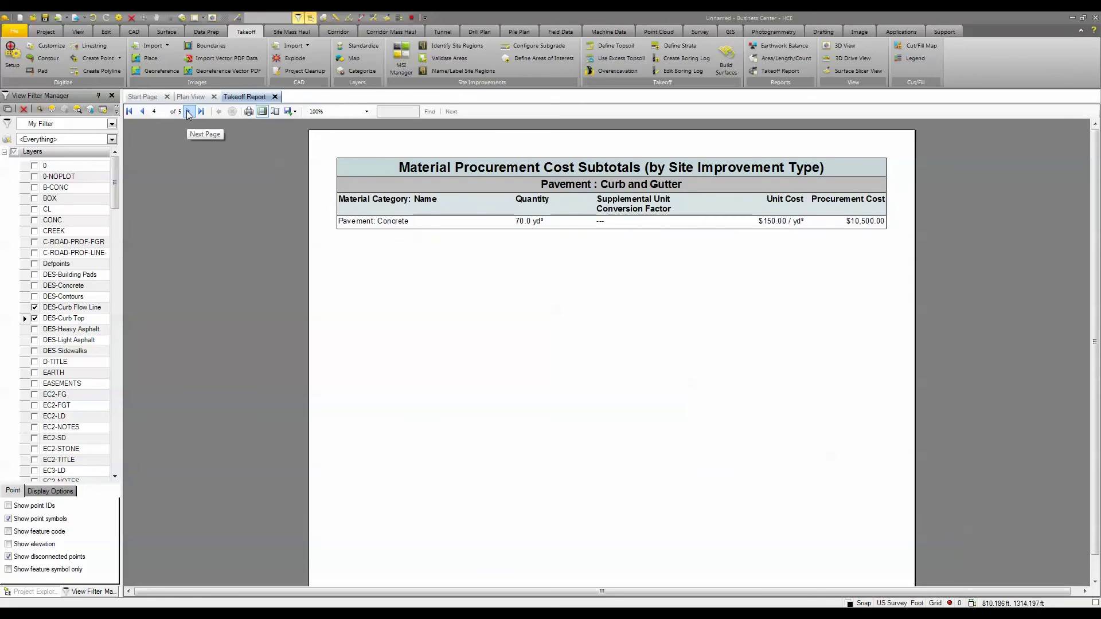
{"action": "left_click", "coordinate": [187, 112]}
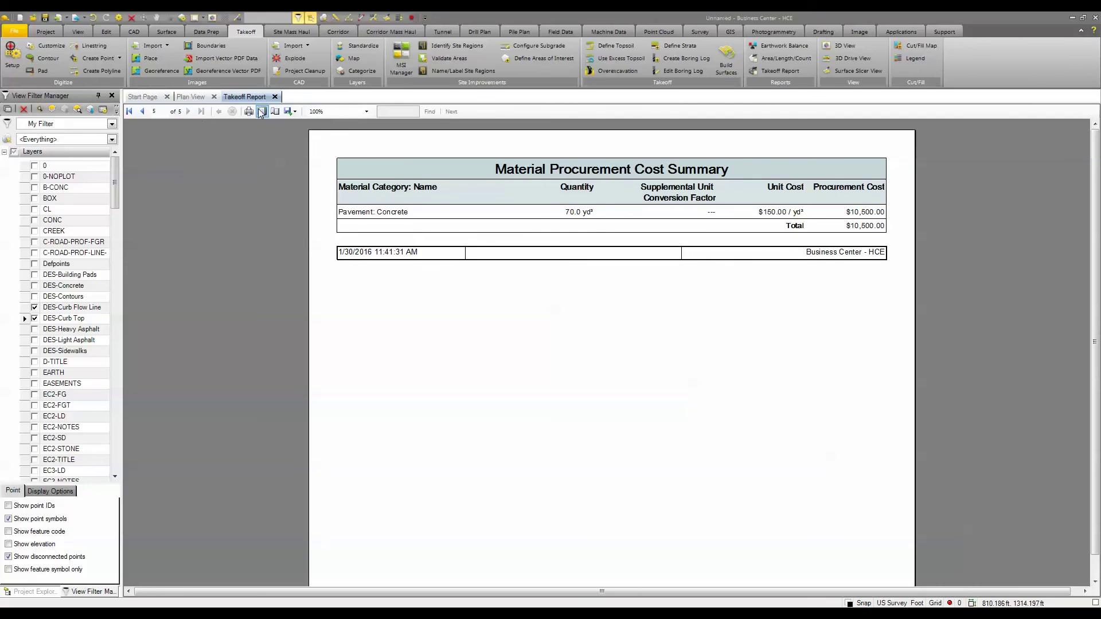
{"action": "left_click", "coordinate": [131, 111]}
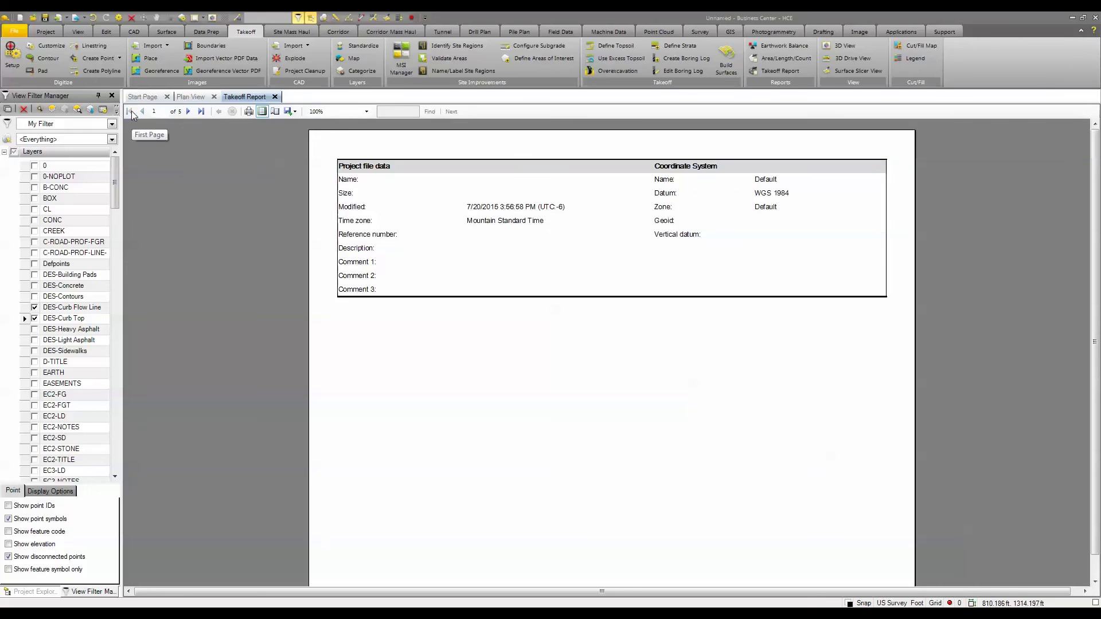
{"action": "left_click", "coordinate": [188, 111]}
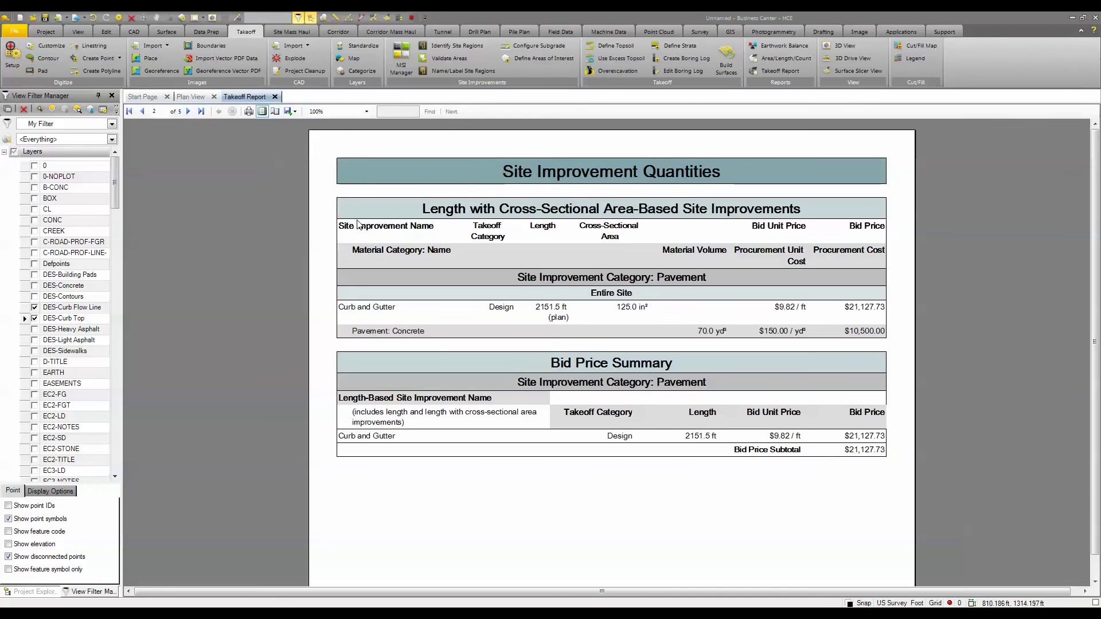